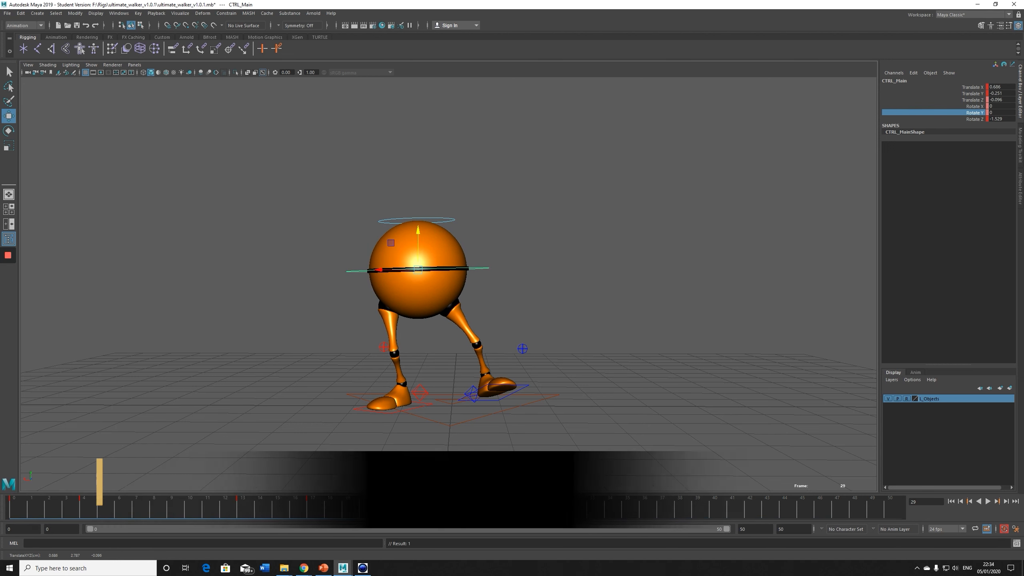
# Slide the left heel control inward to Translate X about -0.008 at frame 29 and about -0.284 at frame 33.
pyautogui.moveTo(524, 507); pyautogui.dragTo(522, 477)
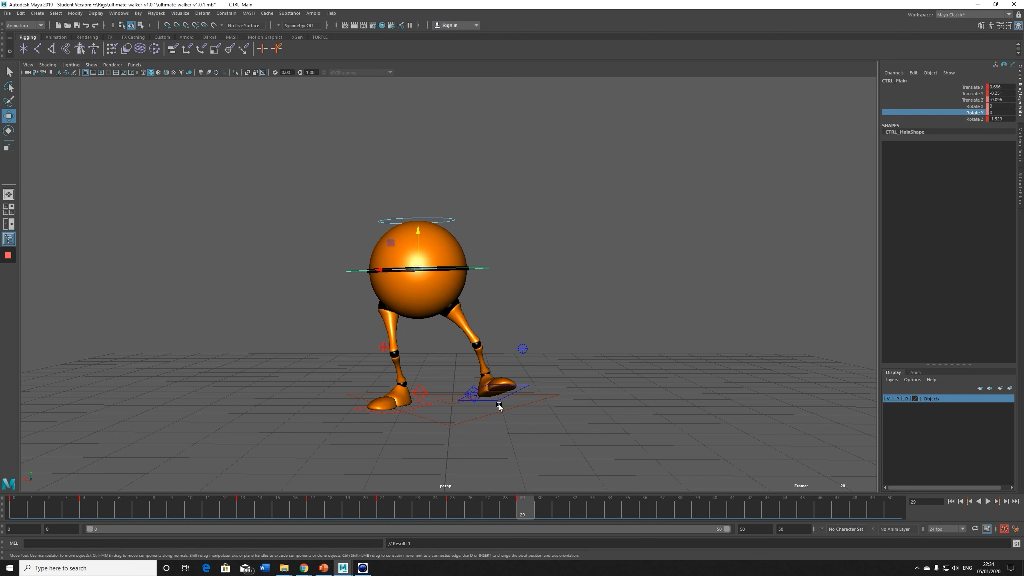
pyautogui.click(474, 394)
pyautogui.moveTo(464, 396); pyautogui.dragTo(462, 398)
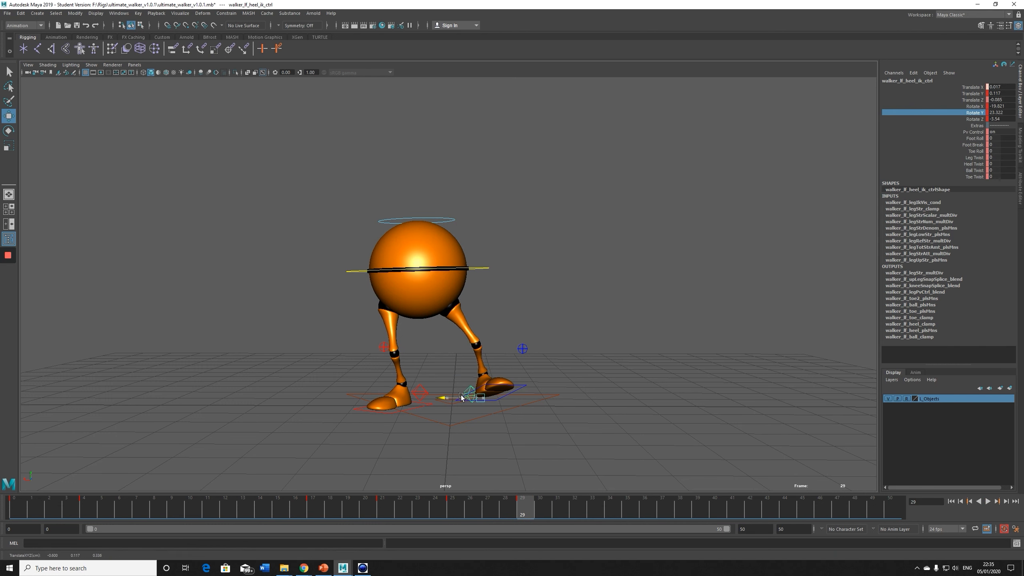
pyautogui.moveTo(529, 514); pyautogui.dragTo(585, 509)
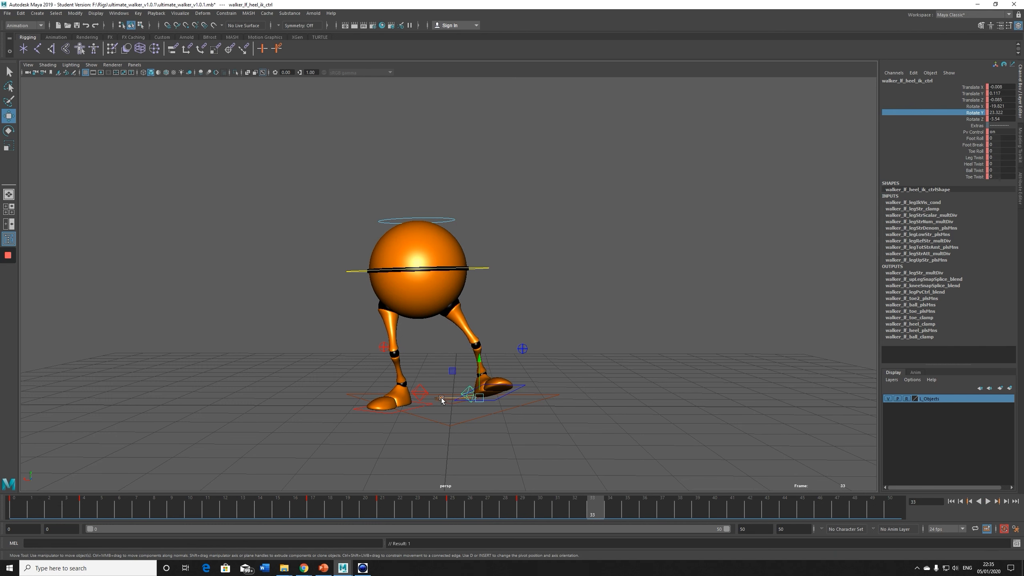
pyautogui.moveTo(442, 399); pyautogui.dragTo(428, 398)
pyautogui.hotkey('alt', 'v')
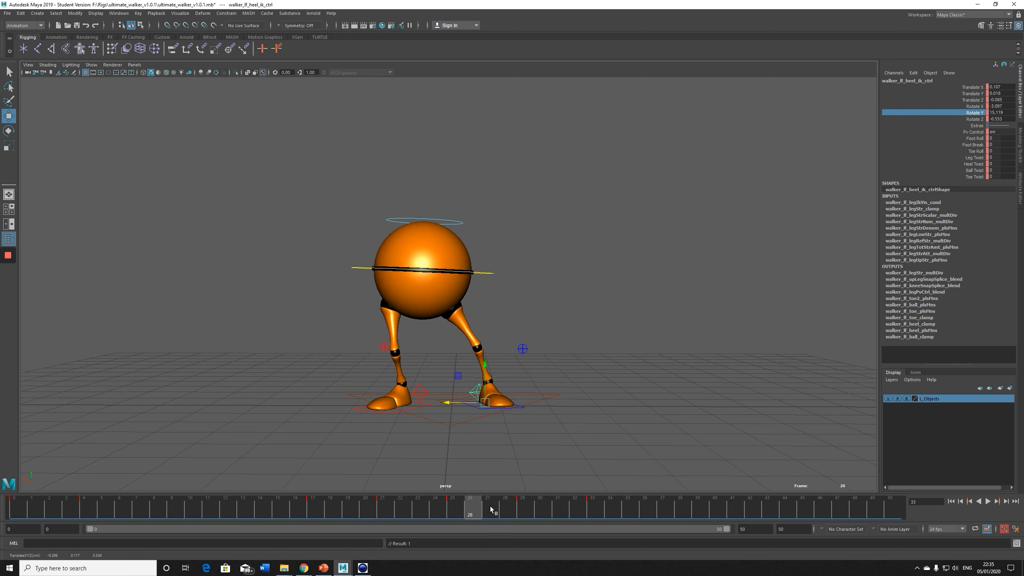
# Plant the left foot at frame 37 by setting its heel control's Rotate X and Translate Y to 0.
pyautogui.click(661, 515)
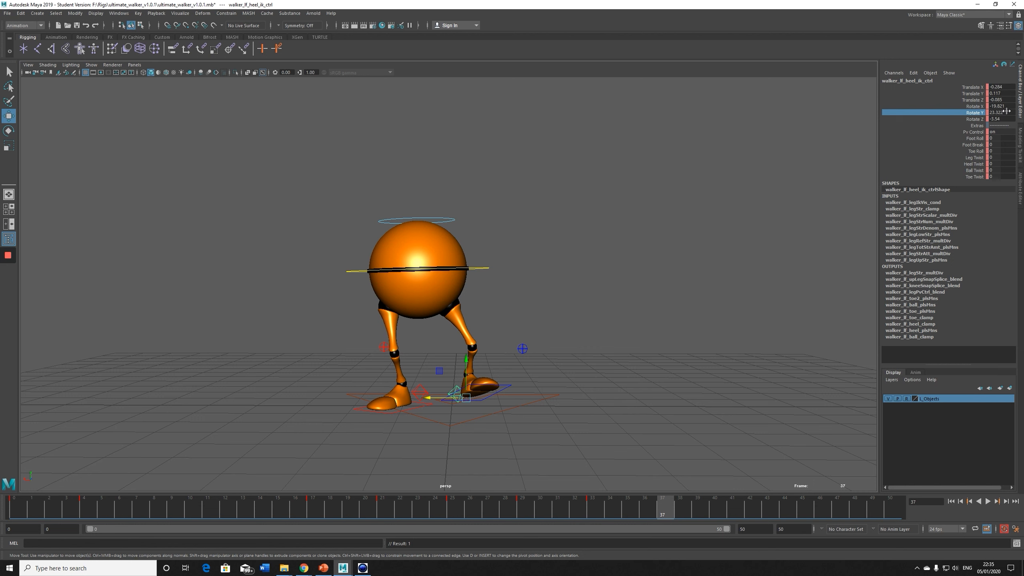
pyautogui.write('0')
pyautogui.press('Return')
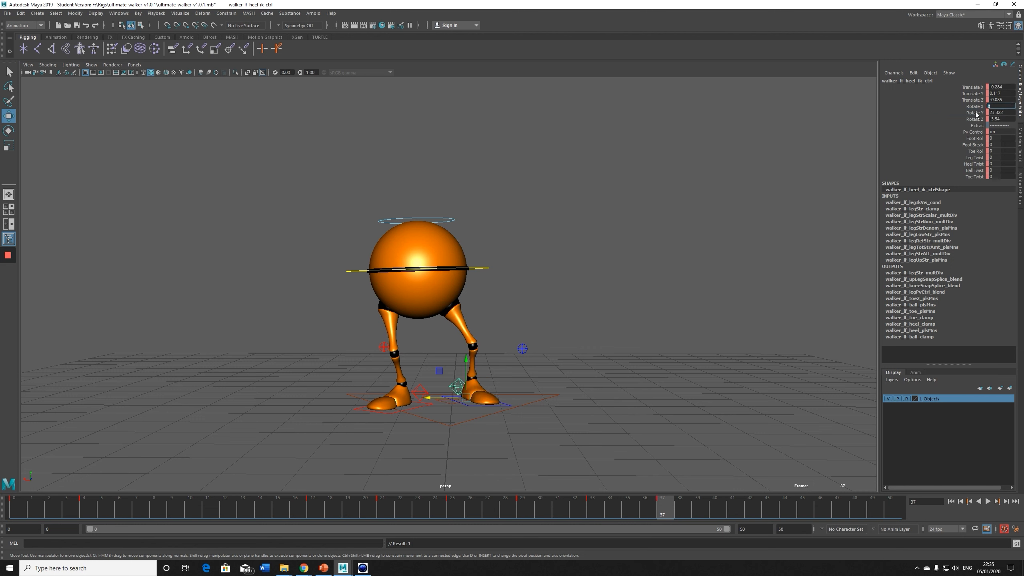
pyautogui.write('0')
pyautogui.press('Return')
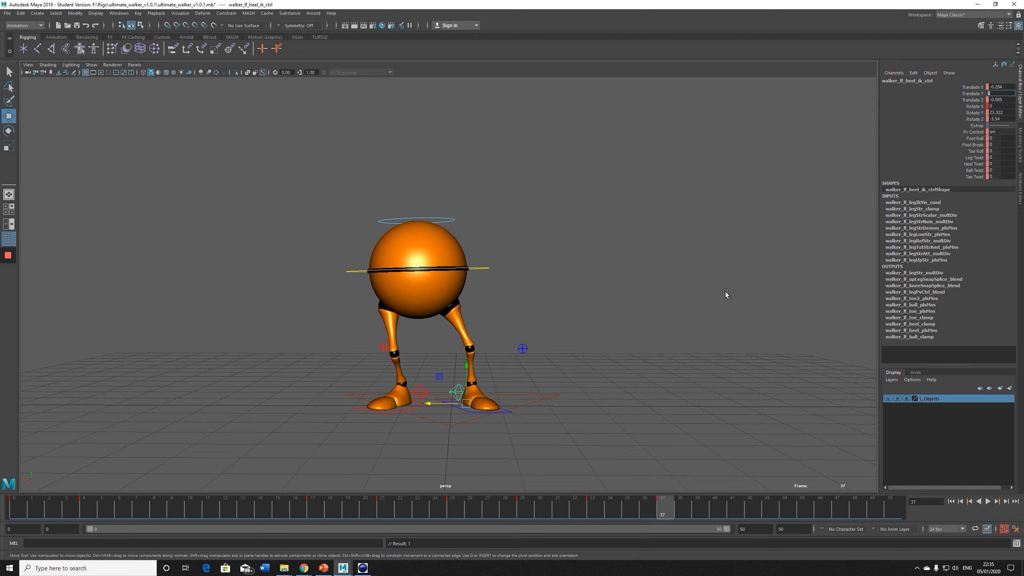
# Shift the main body control to Translate X 0.733, Y -0.202 at frame 33, and to Translate X about 0.773 at frame 29.
pyautogui.moveTo(557, 514); pyautogui.dragTo(592, 513)
pyautogui.click(483, 268)
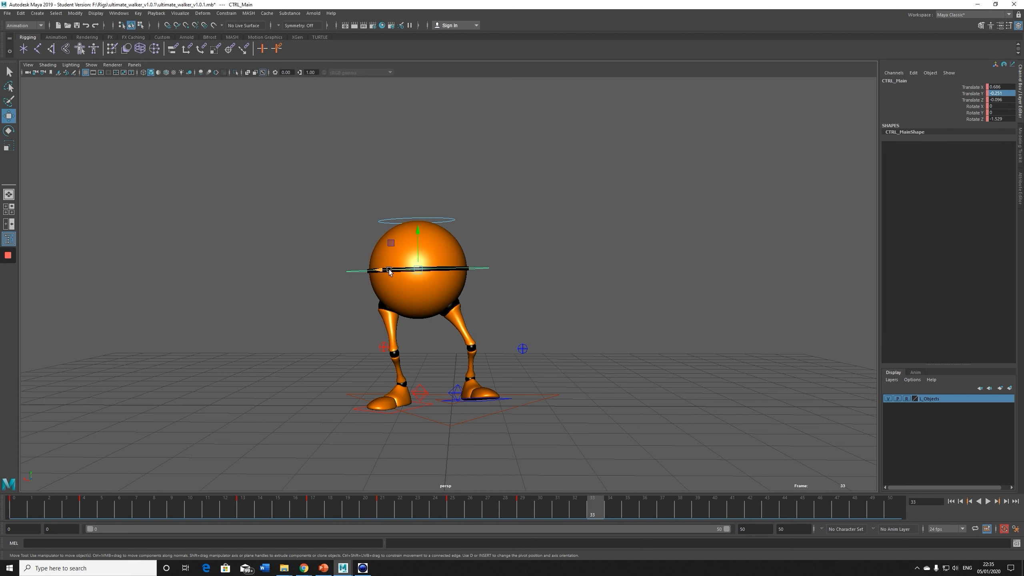
pyautogui.moveTo(390, 271); pyautogui.dragTo(416, 247)
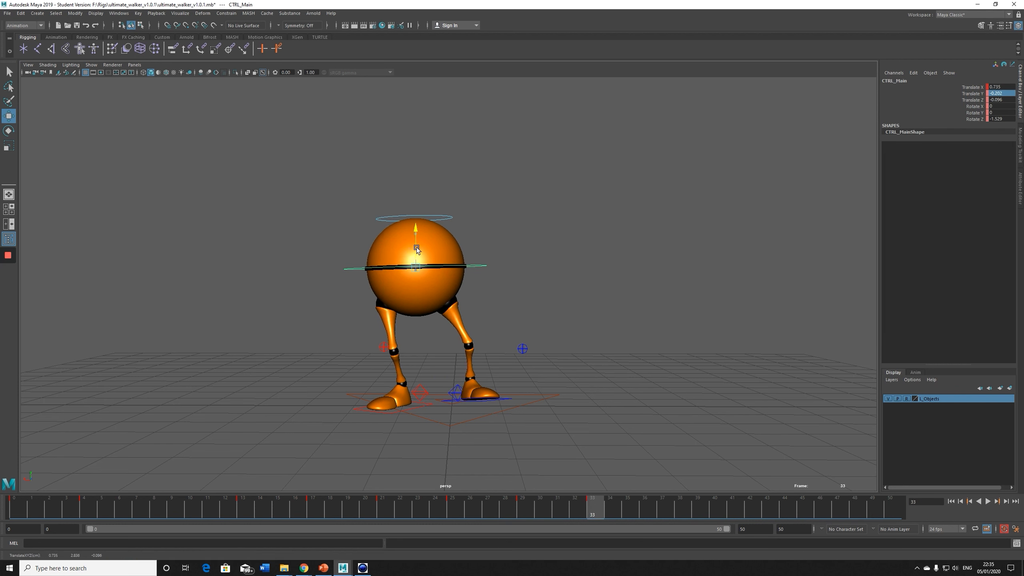
pyautogui.moveTo(575, 503); pyautogui.dragTo(522, 510)
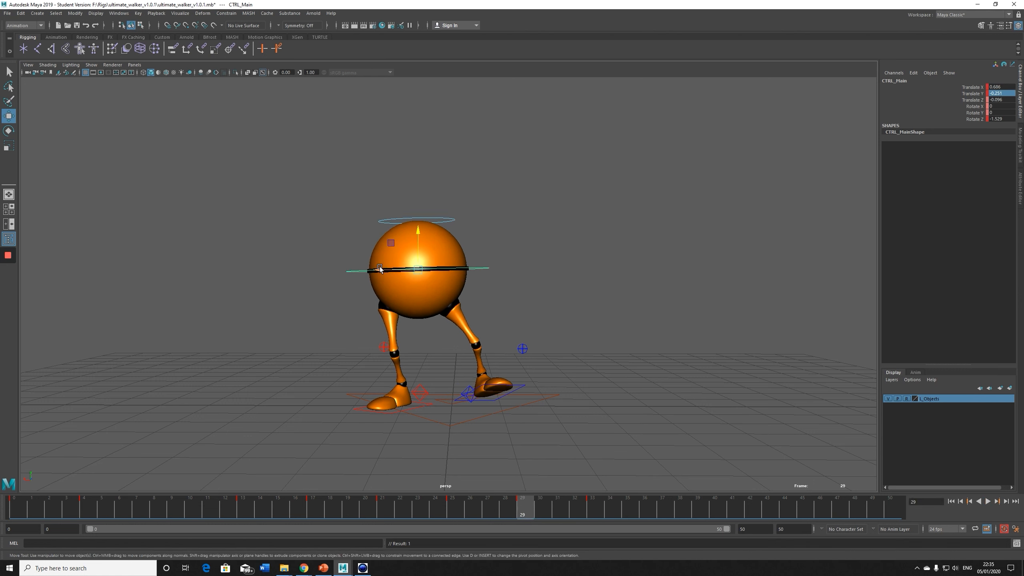
pyautogui.moveTo(380, 269); pyautogui.dragTo(375, 271)
pyautogui.moveTo(426, 504)
pyautogui.mouseDown()
pyautogui.moveTo(499, 519)
pyautogui.moveTo(592, 512)
pyautogui.mouseUp()
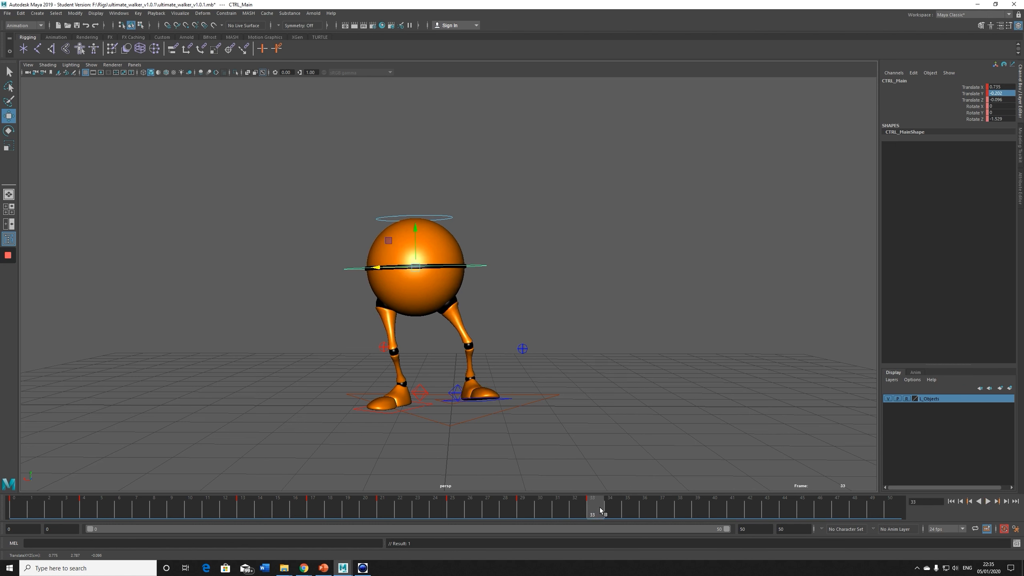
# Select all the rig's controls and key their current pose at frame 37.
pyautogui.moveTo(600, 505); pyautogui.dragTo(612, 514)
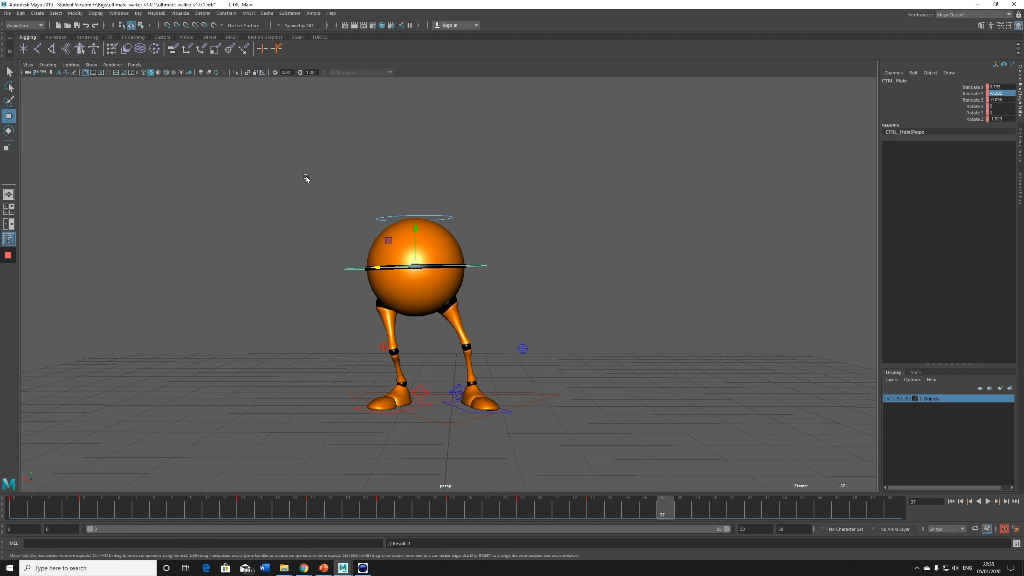
pyautogui.moveTo(307, 177); pyautogui.dragTo(605, 464)
pyautogui.press('s')
pyautogui.press('e')
pyautogui.press('w')
pyautogui.moveTo(603, 512); pyautogui.dragTo(661, 508)
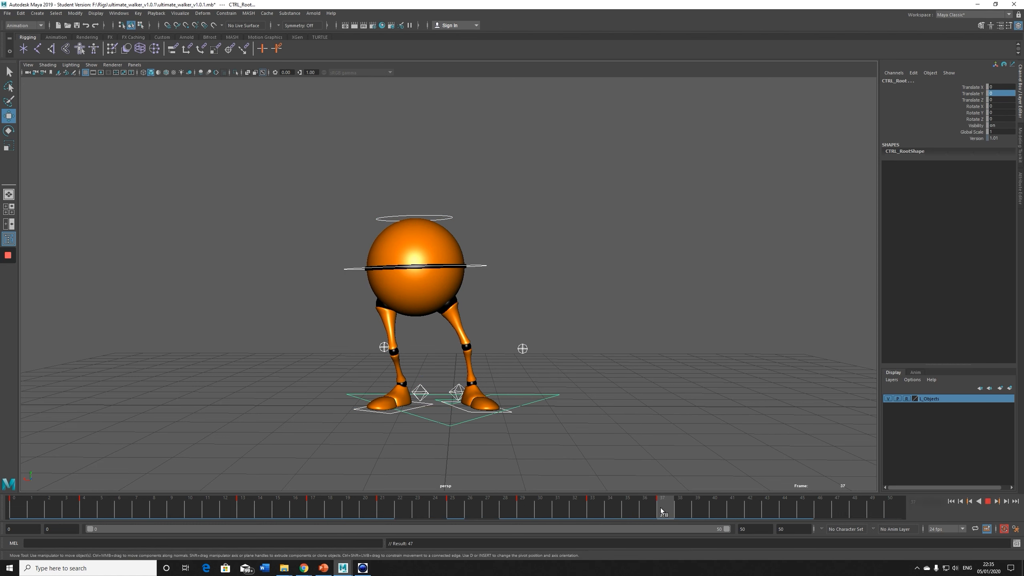
# Raise and re-centre the main body control at frame 37 to Translate X about 0.547, Y about -0.161, and key it.
pyautogui.moveTo(474, 250); pyautogui.dragTo(484, 285)
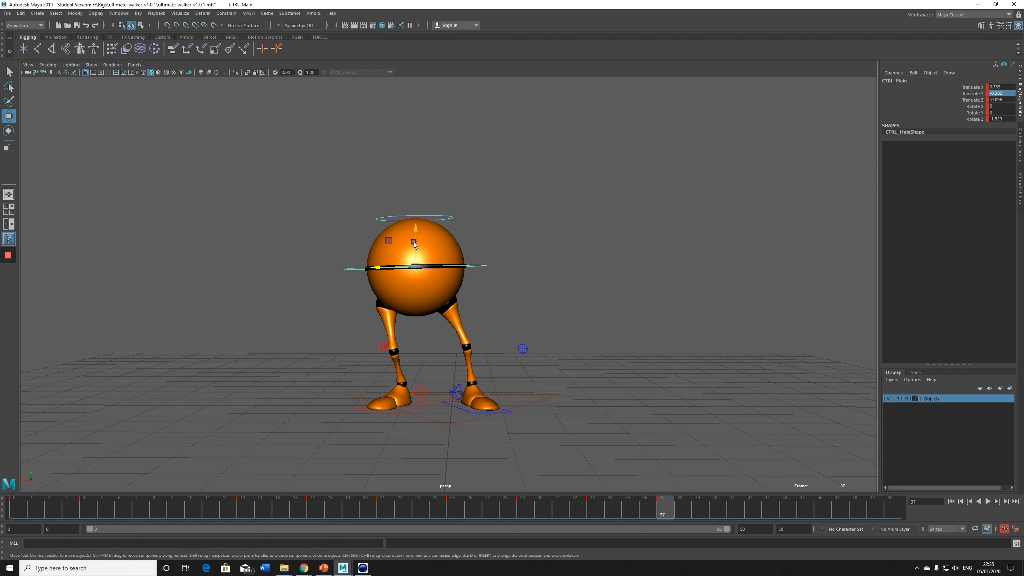
pyautogui.moveTo(414, 242); pyautogui.dragTo(389, 267)
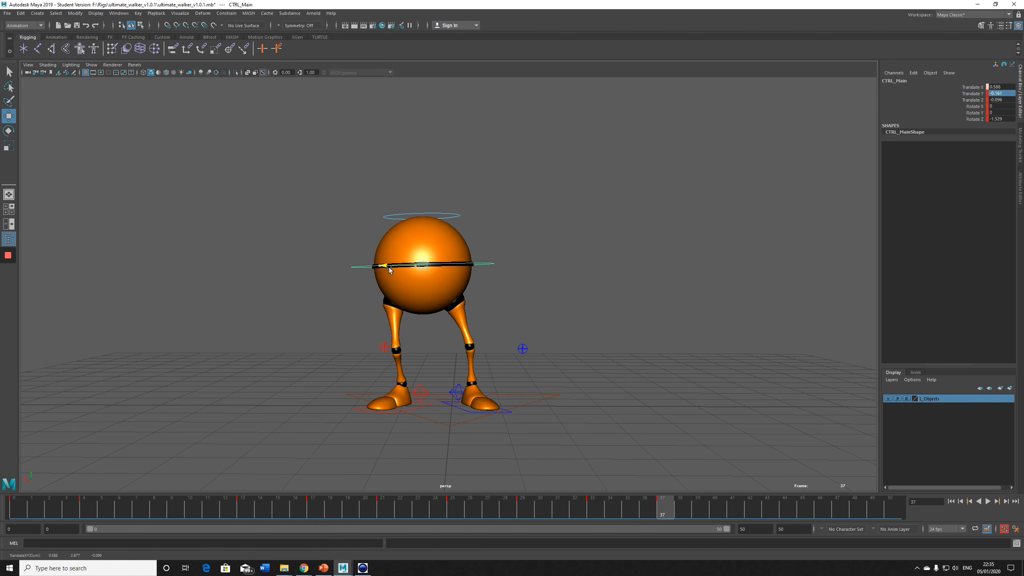
pyautogui.press('s')
pyautogui.moveTo(661, 509)
pyautogui.mouseDown()
pyautogui.moveTo(542, 511)
pyautogui.moveTo(664, 521)
pyautogui.mouseUp()
# Move the main body control to Translate X about 0.302 at frame 41 and play back the animation.
pyautogui.moveTo(740, 517); pyautogui.dragTo(740, 517)
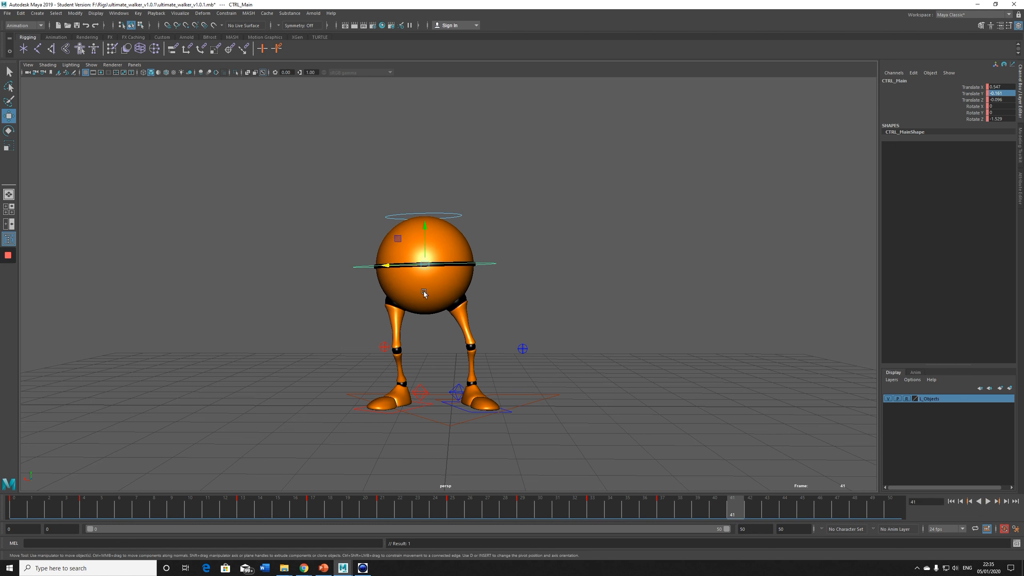
pyautogui.moveTo(391, 268); pyautogui.dragTo(412, 282)
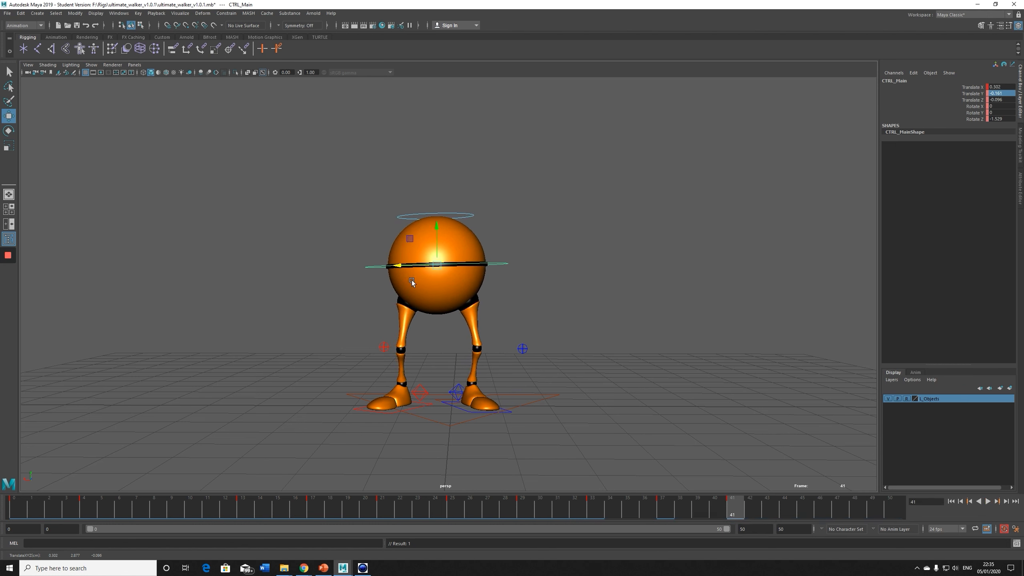
pyautogui.moveTo(732, 505)
pyautogui.mouseDown()
pyautogui.moveTo(619, 500)
pyautogui.moveTo(735, 514)
pyautogui.mouseUp()
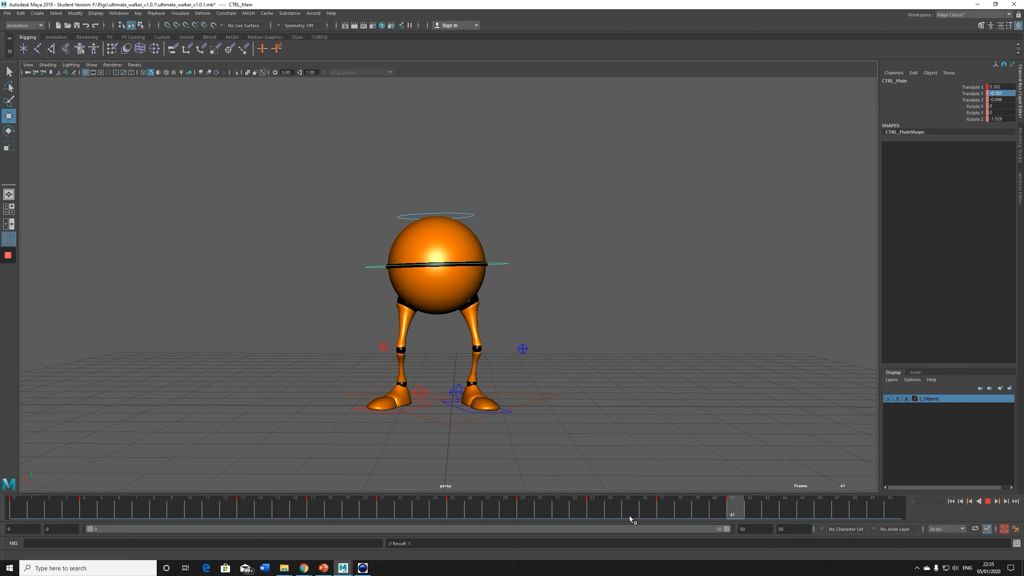
pyautogui.hotkey('alt', 'v')
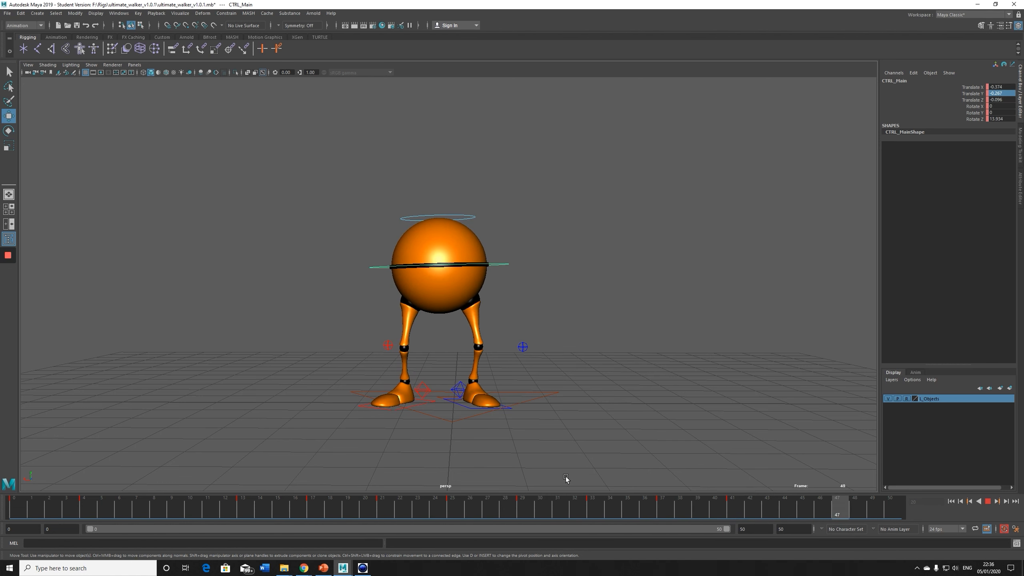
pyautogui.press('Escape')
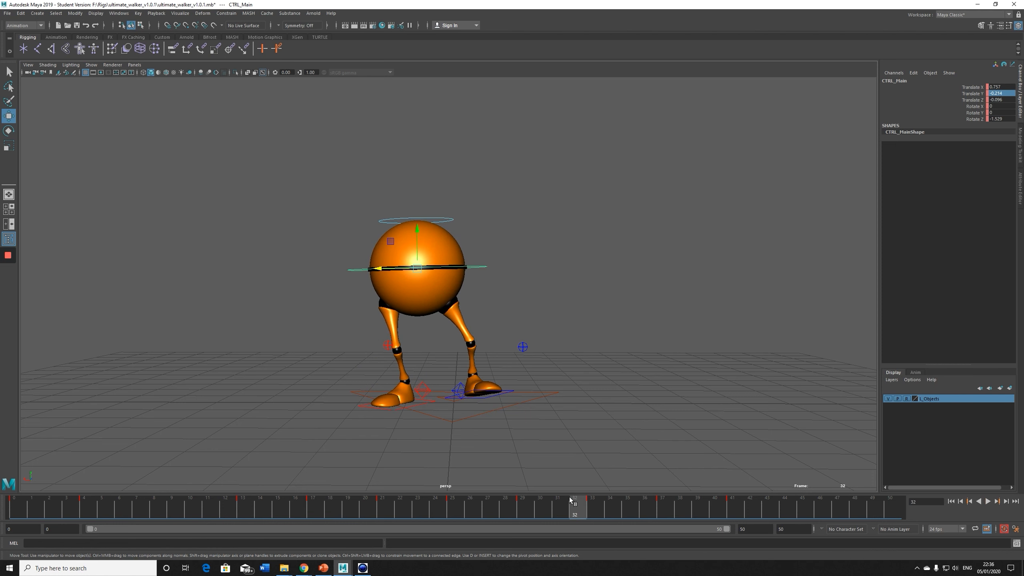
pyautogui.hotkey('alt', 'v')
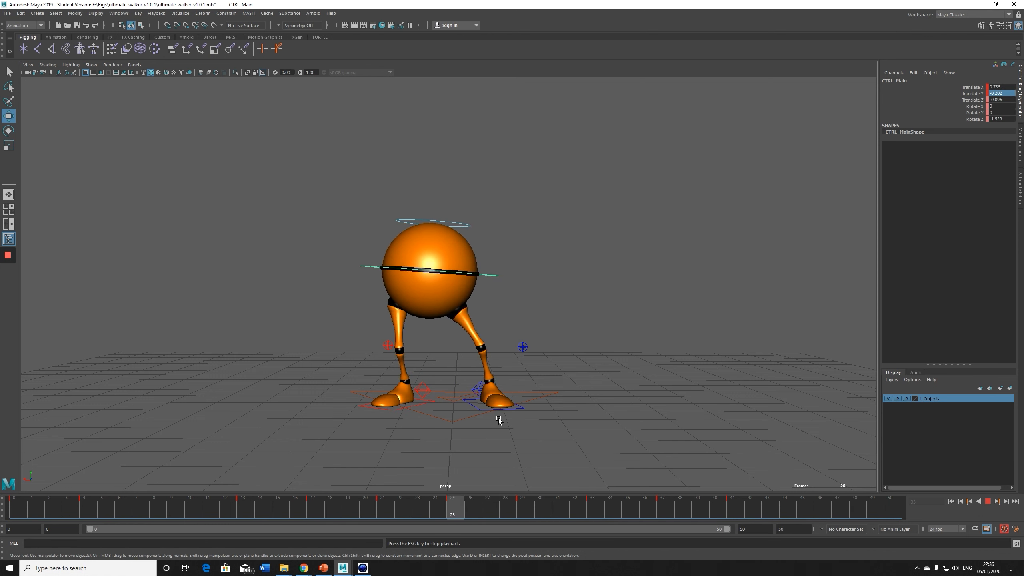
# Adjust the main body control's tilt about Z at frame 29 and preview the motion.
pyautogui.click(5, 510)
pyautogui.moveTo(5, 510); pyautogui.dragTo(525, 522)
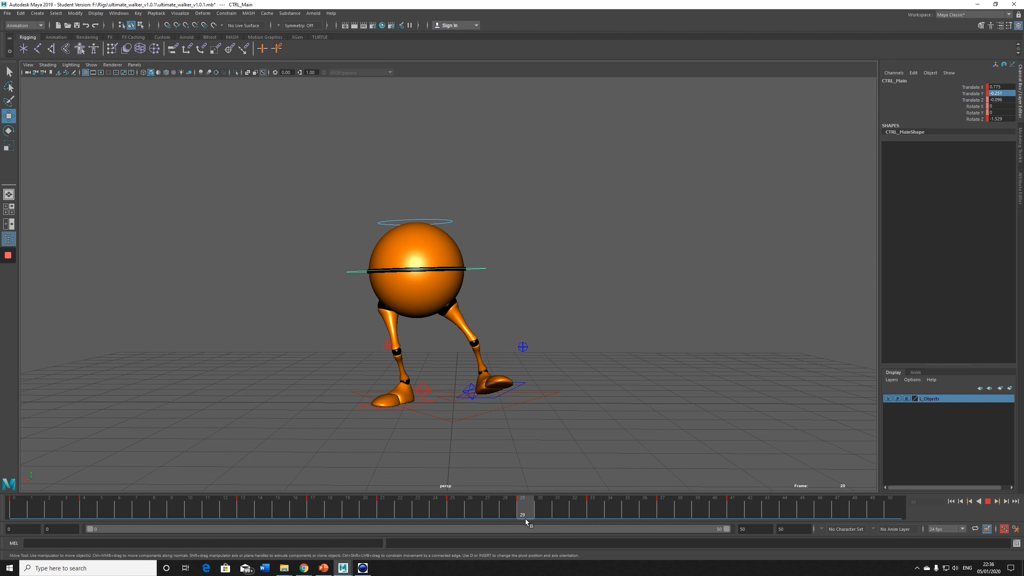
pyautogui.click(978, 118)
pyautogui.press('e')
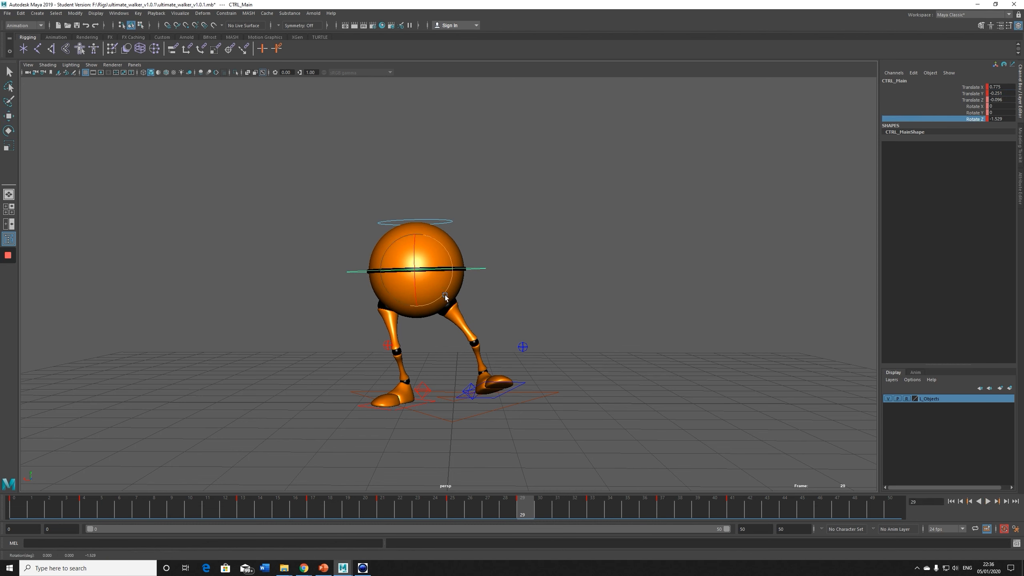
pyautogui.moveTo(447, 285); pyautogui.dragTo(461, 342)
pyautogui.hotkey('alt', 'v')
# Rotate the main body control about Z to about -3.377 at frame 37 and about -0.042 at frame 41.
pyautogui.moveTo(595, 508); pyautogui.dragTo(658, 512)
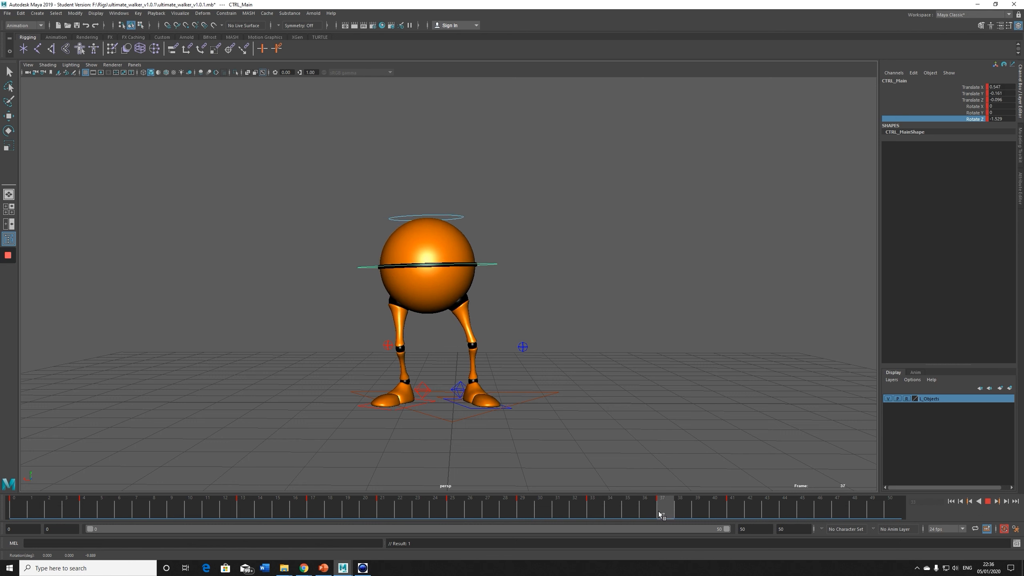
pyautogui.moveTo(444, 296); pyautogui.dragTo(445, 296)
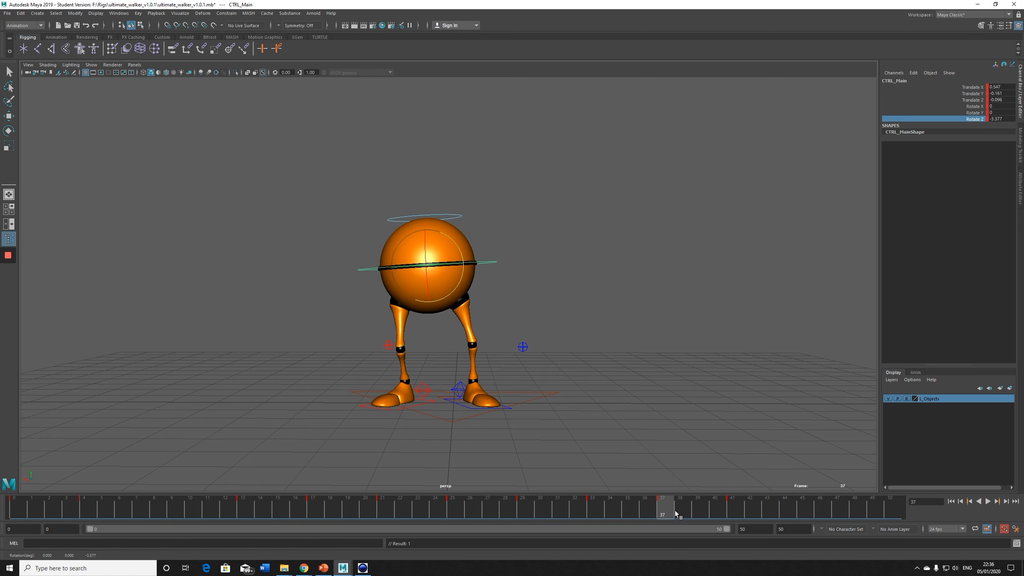
pyautogui.moveTo(674, 509); pyautogui.dragTo(732, 510)
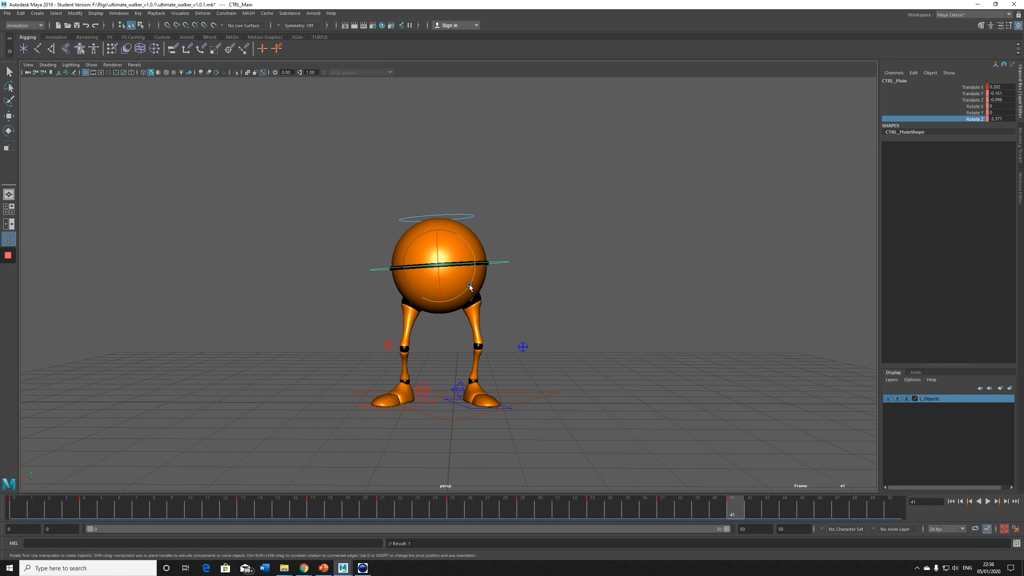
pyautogui.moveTo(469, 285); pyautogui.dragTo(467, 287)
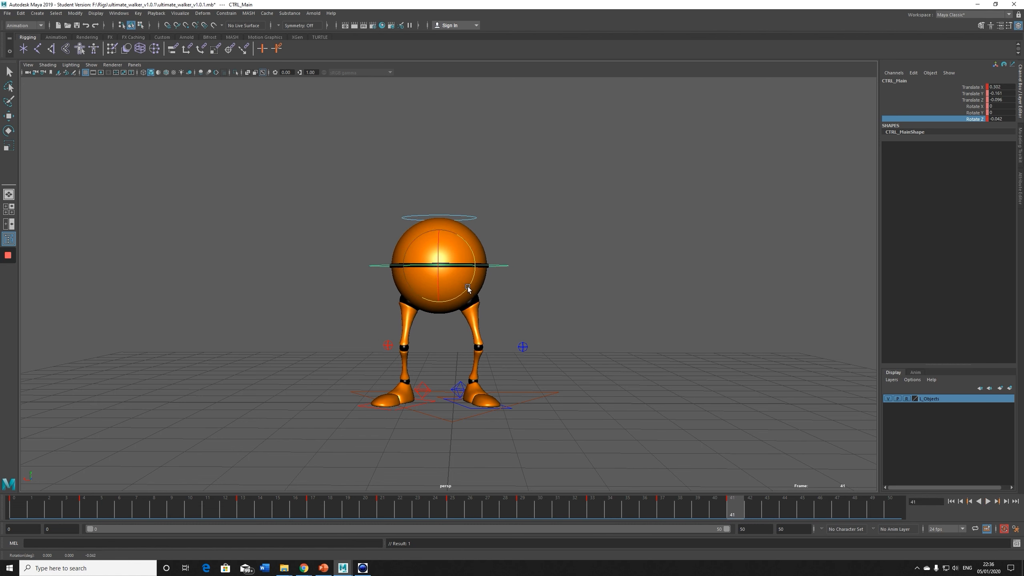
pyautogui.hotkey('alt', 'v')
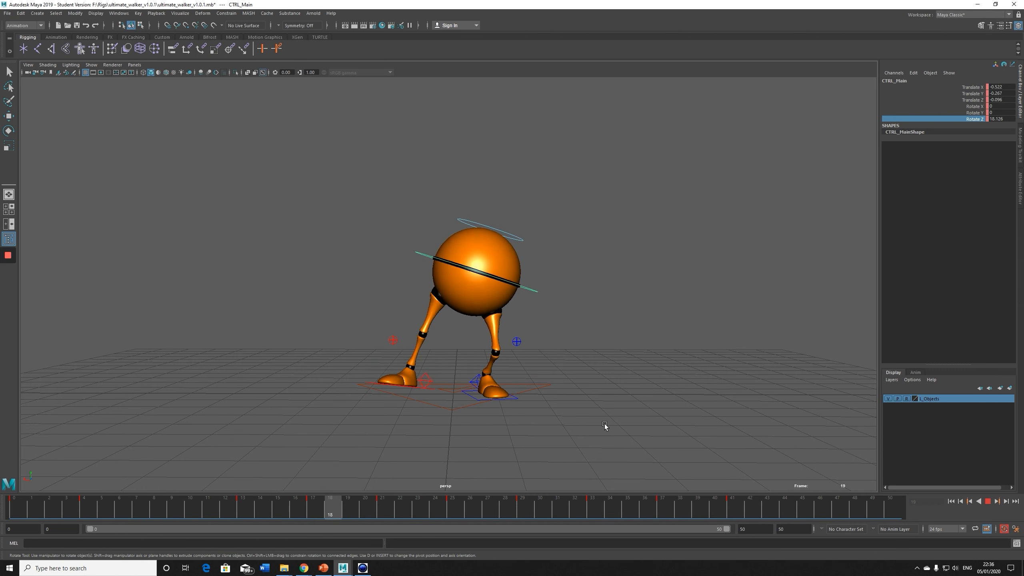
pyautogui.press('Escape')
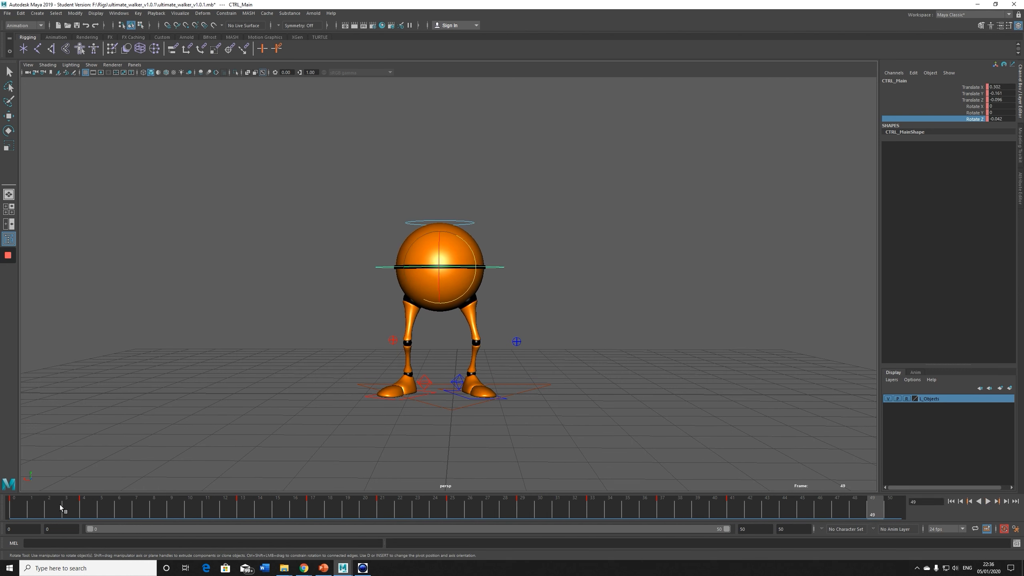
# Move the right heel control's key from frame 21 to frame 19 and play back the animation.
pyautogui.moveTo(60, 504); pyautogui.dragTo(381, 511)
pyautogui.click(428, 378)
pyautogui.click(381, 509)
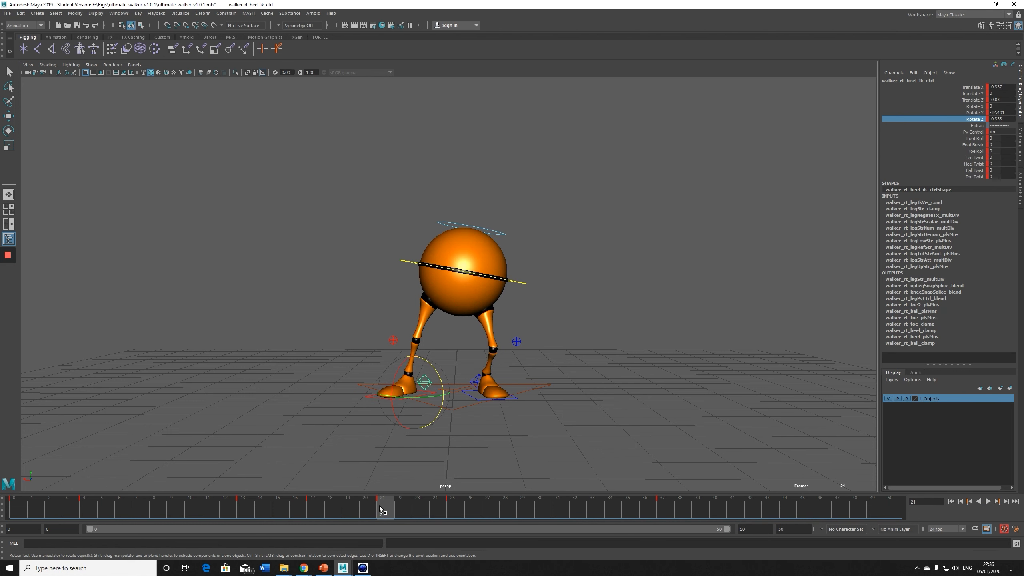
pyautogui.hotkey('alt', 'v')
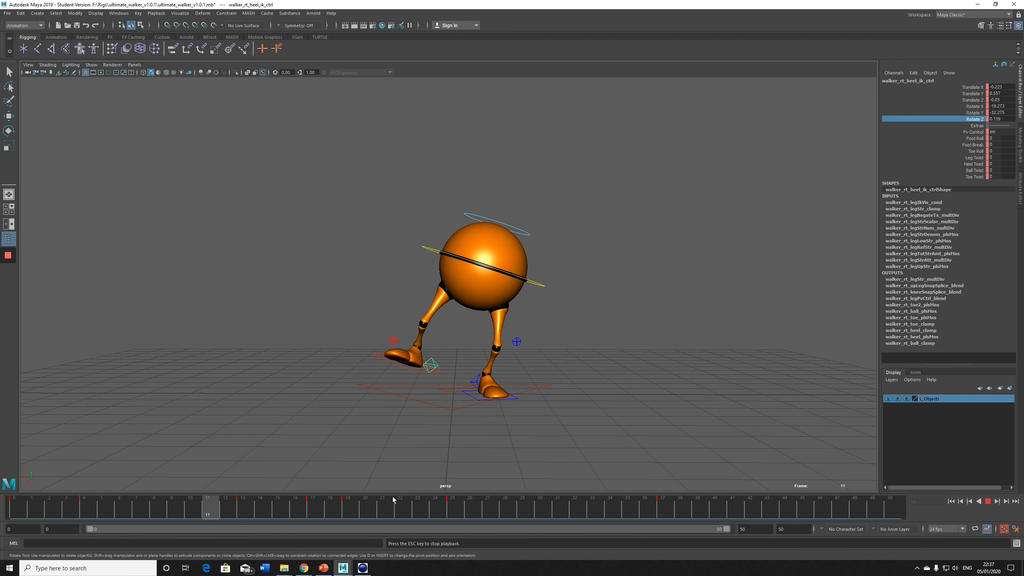
pyautogui.press('Escape')
pyautogui.hotkey('alt', 'v')
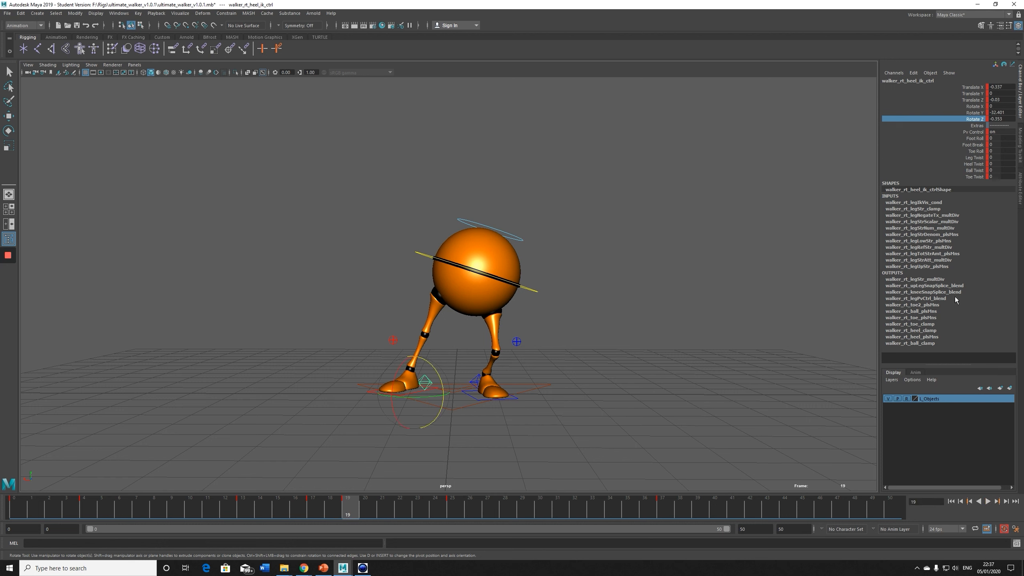
# Try a negative Foot Roll on the right heel control at frame 19, comparing the pose at frame 18.
pyautogui.click(976, 139)
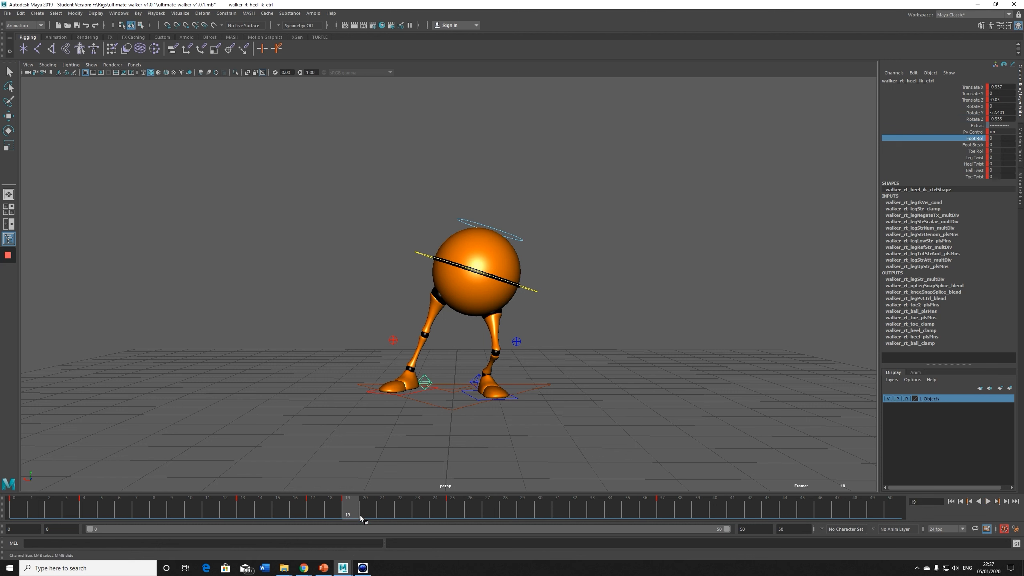
pyautogui.moveTo(343, 509); pyautogui.dragTo(339, 510)
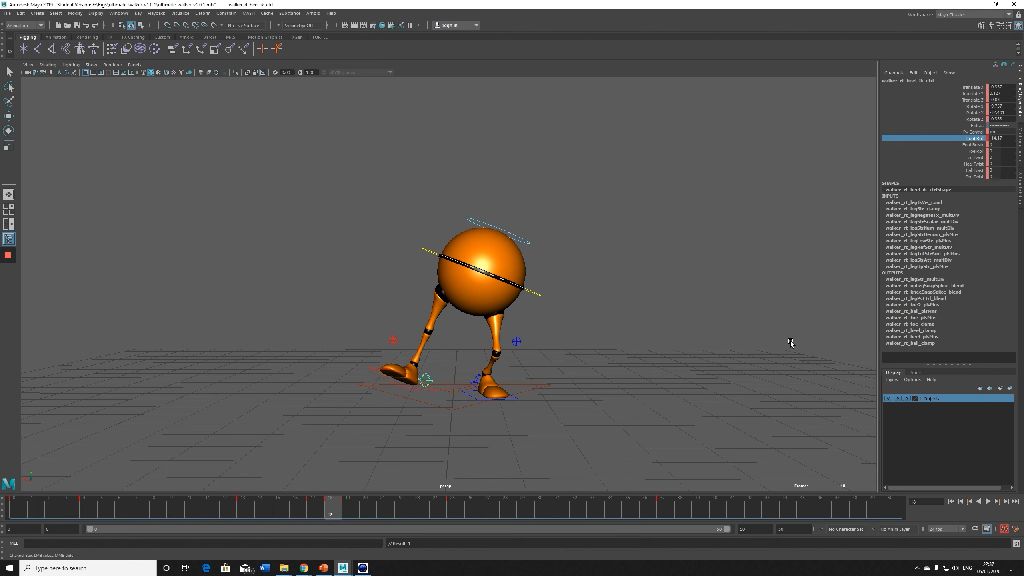
pyautogui.moveTo(791, 342); pyautogui.dragTo(750, 345, button='middle')
pyautogui.hotkey('ctrl', 'z')
pyautogui.moveTo(331, 513); pyautogui.dragTo(353, 511)
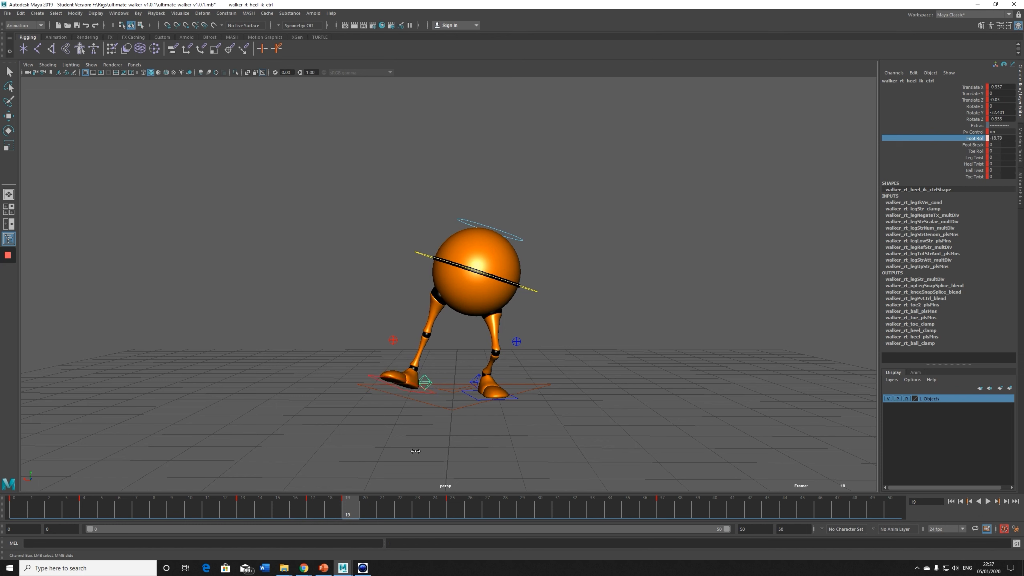
pyautogui.hotkey('ctrl', 'z')
pyautogui.hotkey('ctrl', 'z')
pyautogui.hotkey('ctrl', 'z')
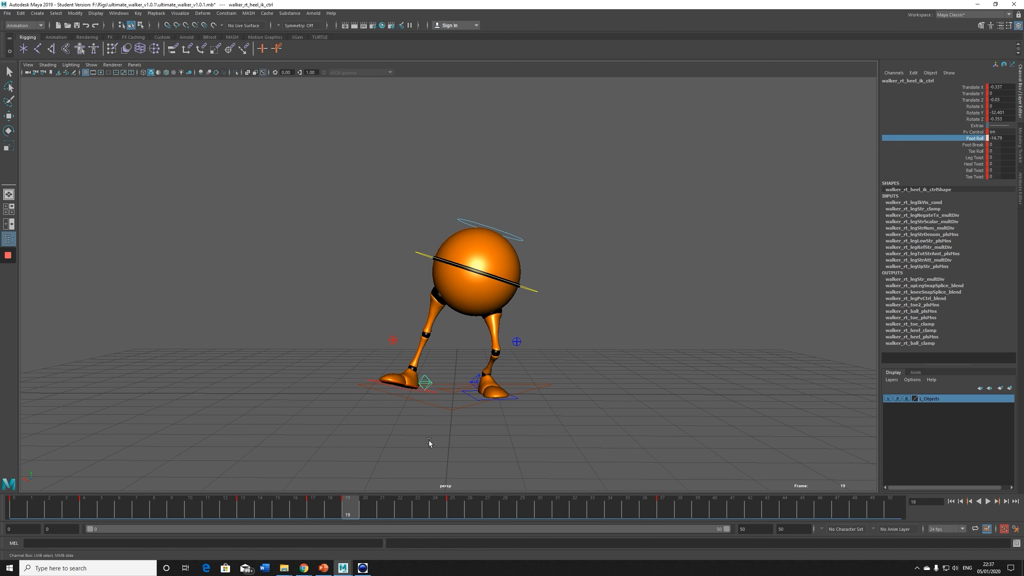
# Review the right foot's landing between frames 13 and 19 by scrubbing and playing back the animation.
pyautogui.moveTo(302, 510); pyautogui.dragTo(265, 508)
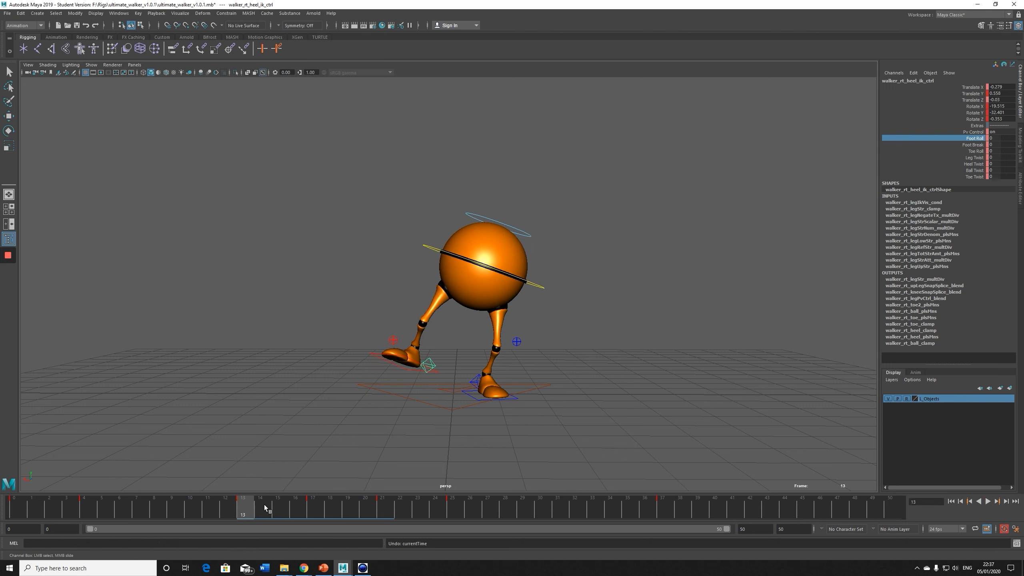
pyautogui.click(320, 506)
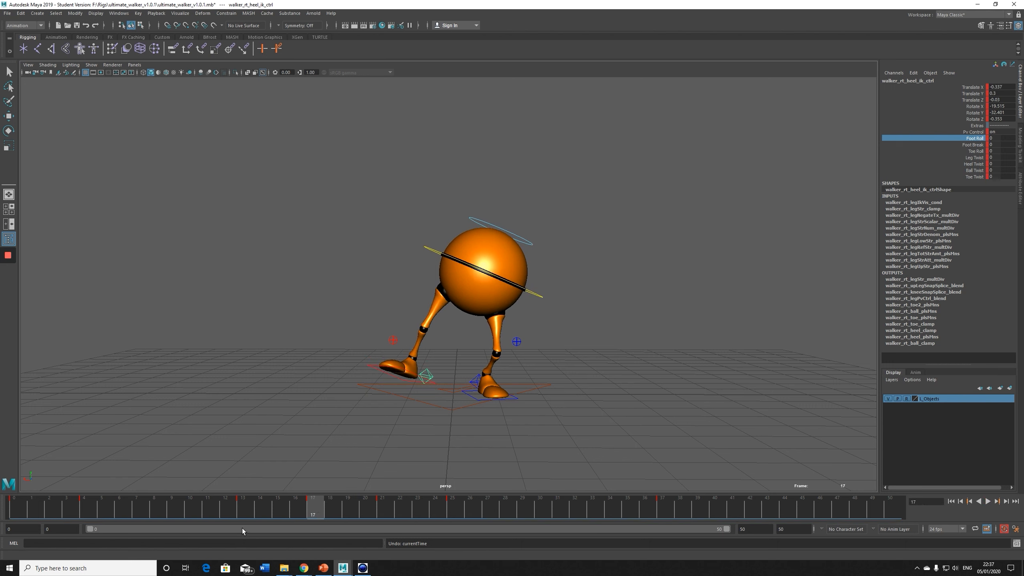
pyautogui.click(251, 510)
pyautogui.hotkey('alt', 'v')
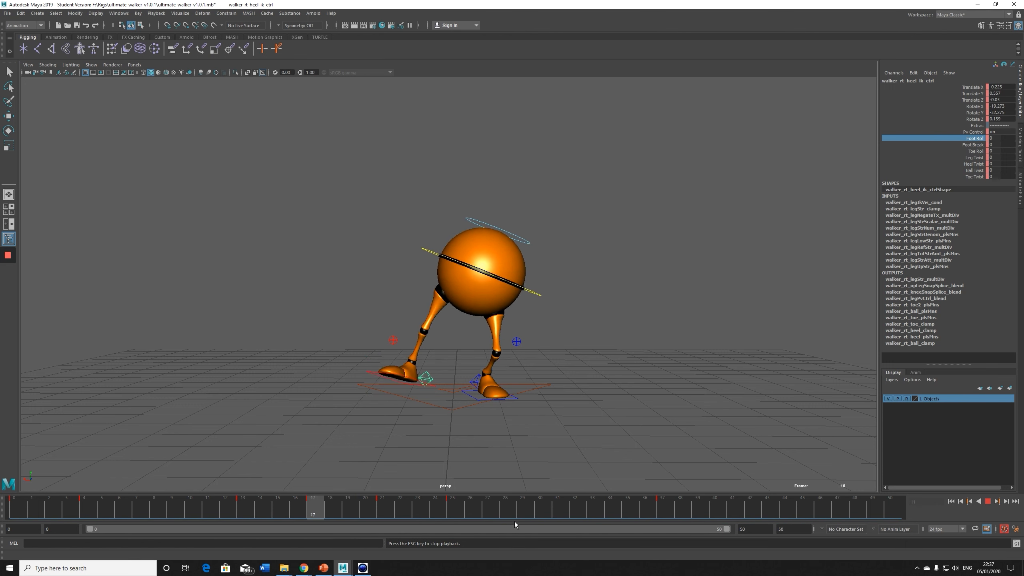
pyautogui.moveTo(244, 510); pyautogui.dragTo(385, 528)
# Undo the right heel key move and the main body control's last rotation at frame 41, and play back the animation.
pyautogui.hotkey('ctrl', 'z')
pyautogui.hotkey('ctrl', 'z')
pyautogui.hotkey('ctrl', 'z')
pyautogui.hotkey('ctrl', 'z')
pyautogui.moveTo(215, 511); pyautogui.dragTo(150, 511)
pyautogui.hotkey('ctrl', 'z')
pyautogui.hotkey('ctrl', 'z')
pyautogui.hotkey('ctrl', 'z')
pyautogui.hotkey('ctrl', 'z')
pyautogui.hotkey('ctrl', 'z')
pyautogui.hotkey('ctrl', 'z')
pyautogui.click(86, 502)
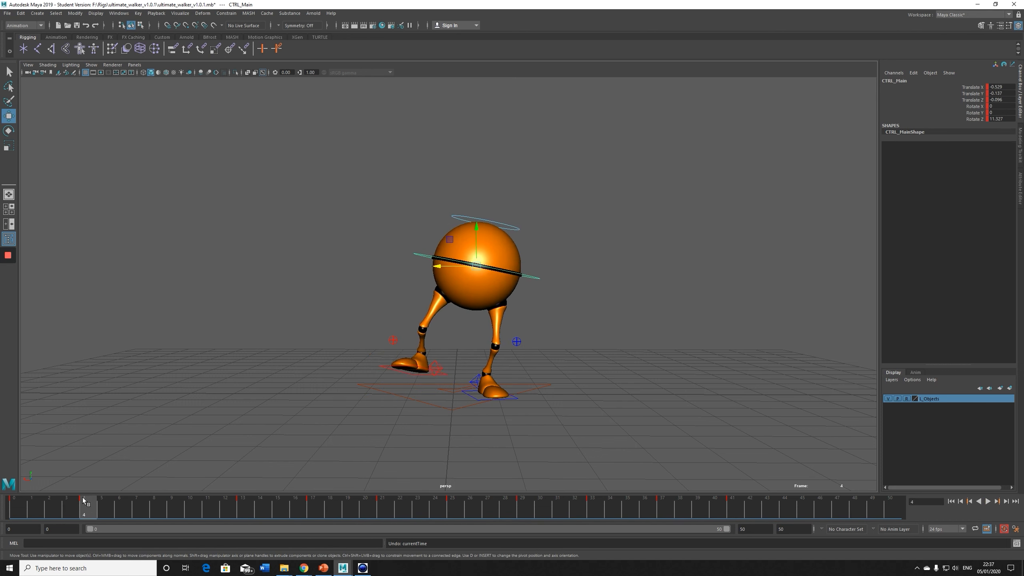
pyautogui.hotkey('alt', 'v')
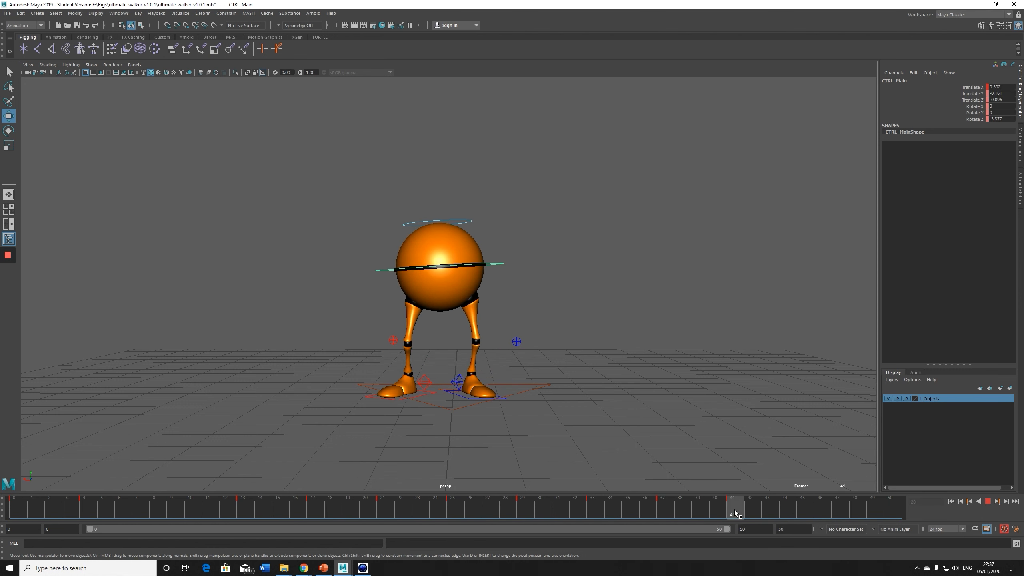
# Rotate the main body control about Z to about 0.736 at frame 41 and play back the animation.
pyautogui.press('e')
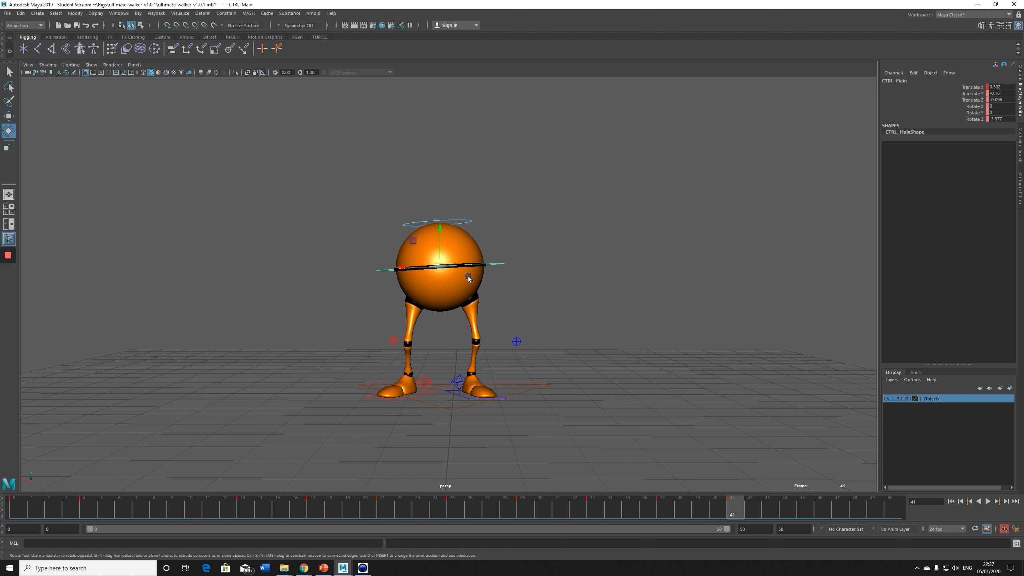
pyautogui.moveTo(474, 283); pyautogui.dragTo(472, 281)
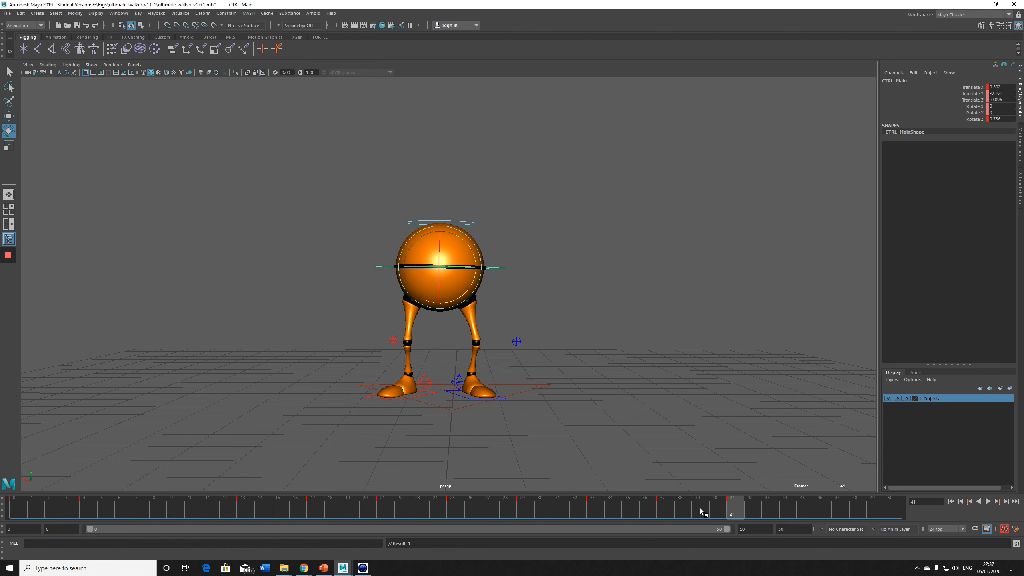
pyautogui.hotkey('alt', 'v')
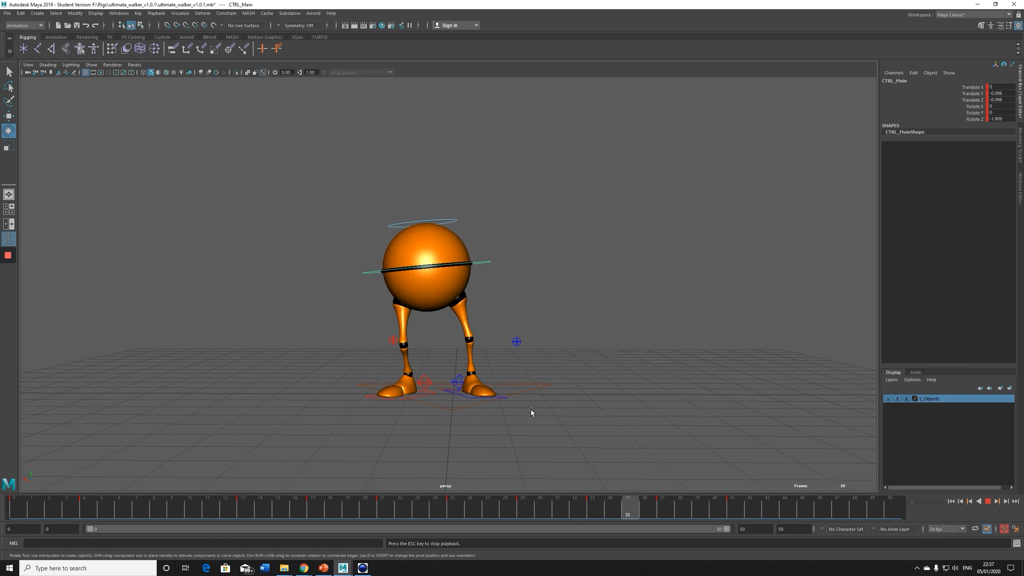
pyautogui.moveTo(505, 406)
pyautogui.keyDown('alt'); pyautogui.mouseDown()
pyautogui.moveTo(571, 412)
pyautogui.moveTo(486, 415)
pyautogui.mouseUp(); pyautogui.keyUp('alt')
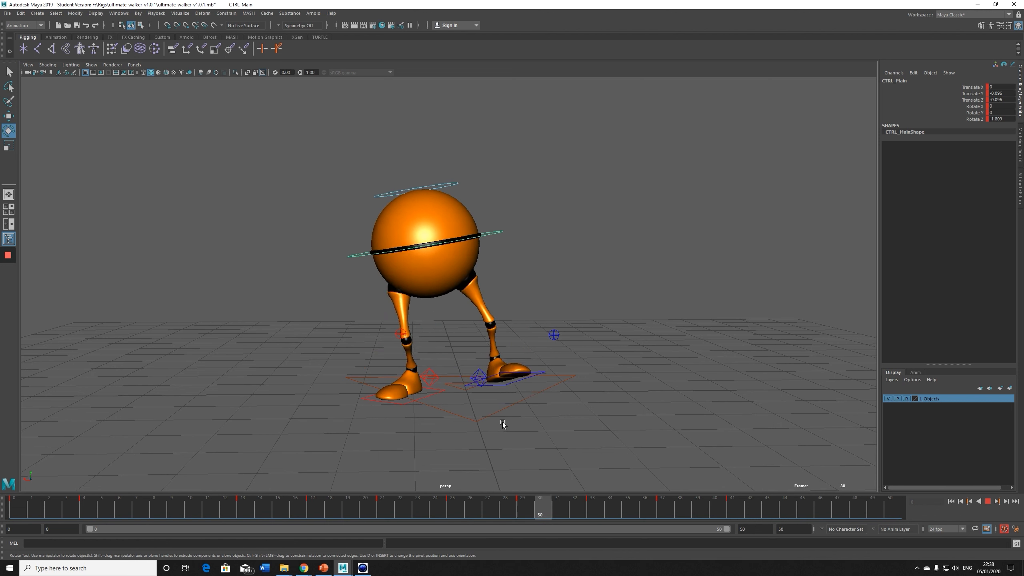
pyautogui.press('Escape')
# Select all the rig's controls, shift their keys from frame 17 onward two frames earlier, and play back the animation.
pyautogui.moveTo(283, 137); pyautogui.dragTo(808, 489)
pyautogui.moveTo(39, 505); pyautogui.dragTo(768, 505)
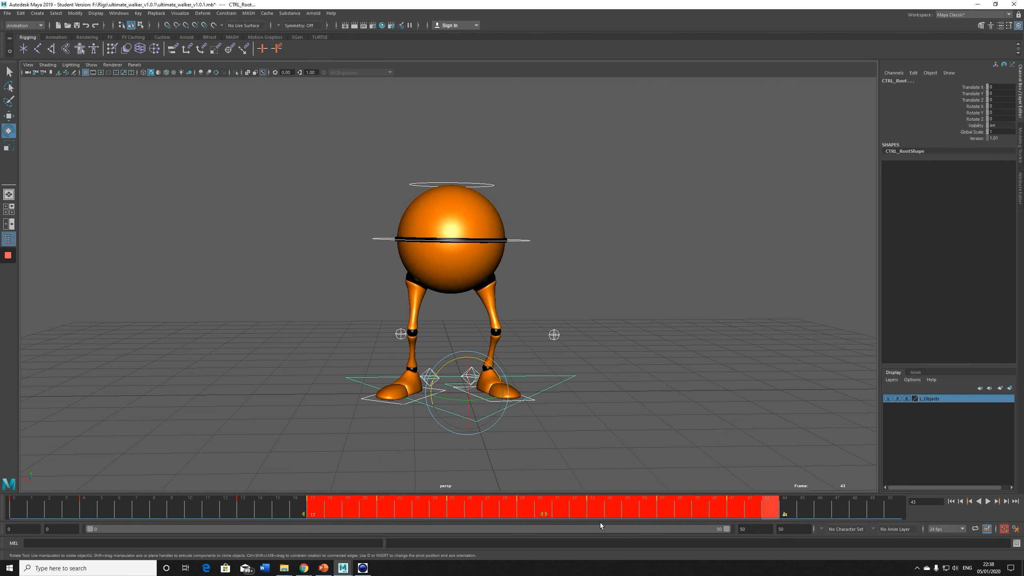
pyautogui.click(512, 518)
pyautogui.hotkey('alt', 'v')
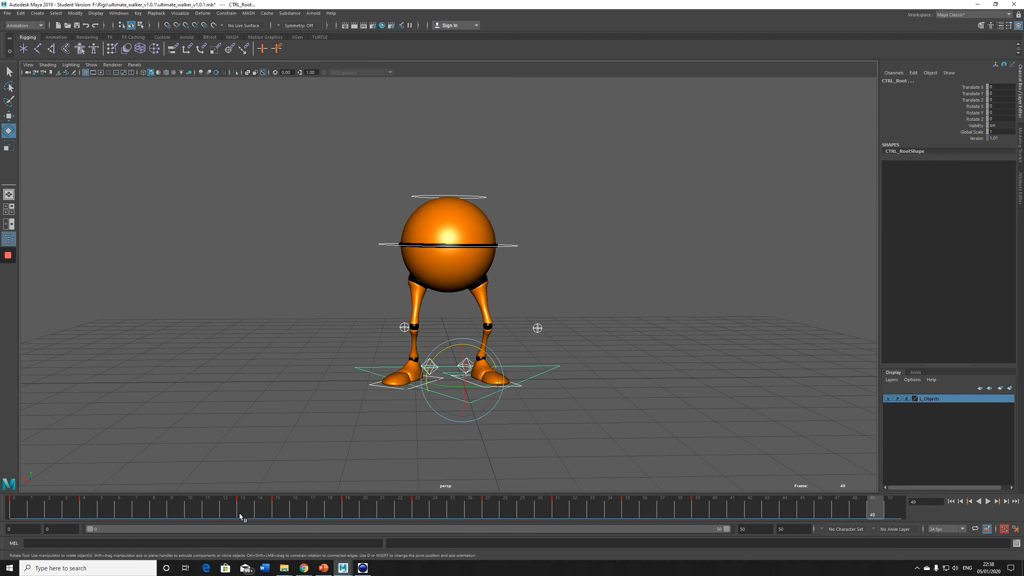
# Lower the main body control to Translate Y about -0.325 at frame 17 and about -0.425 at frame 19, and preview the motion.
pyautogui.moveTo(242, 511); pyautogui.dragTo(347, 511)
pyautogui.click(534, 261)
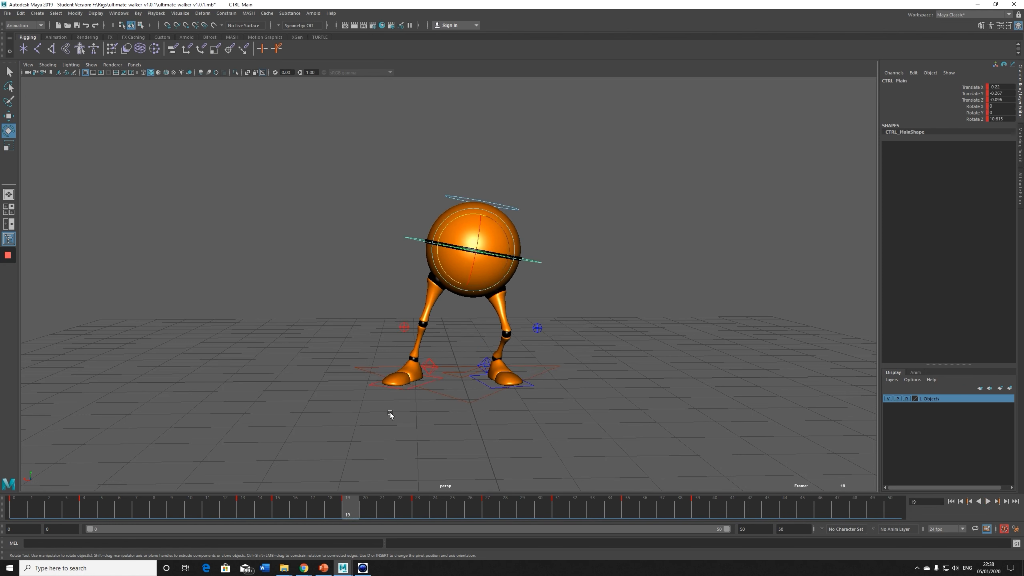
pyautogui.moveTo(287, 506)
pyautogui.mouseDown()
pyautogui.moveTo(235, 505)
pyautogui.moveTo(299, 510)
pyautogui.moveTo(278, 508)
pyautogui.mouseUp()
pyautogui.click(320, 515)
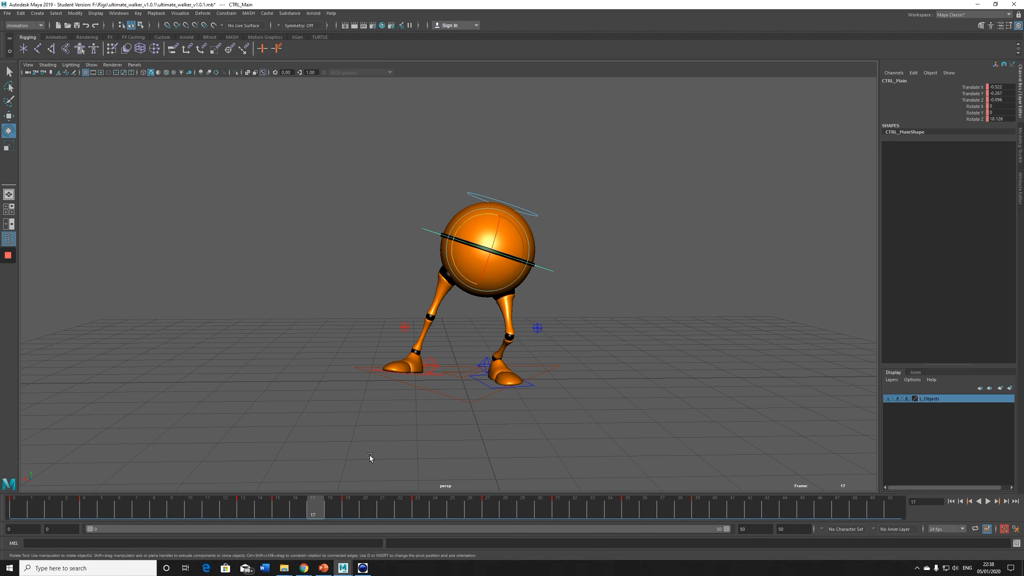
pyautogui.press('w')
pyautogui.moveTo(488, 209); pyautogui.dragTo(488, 212)
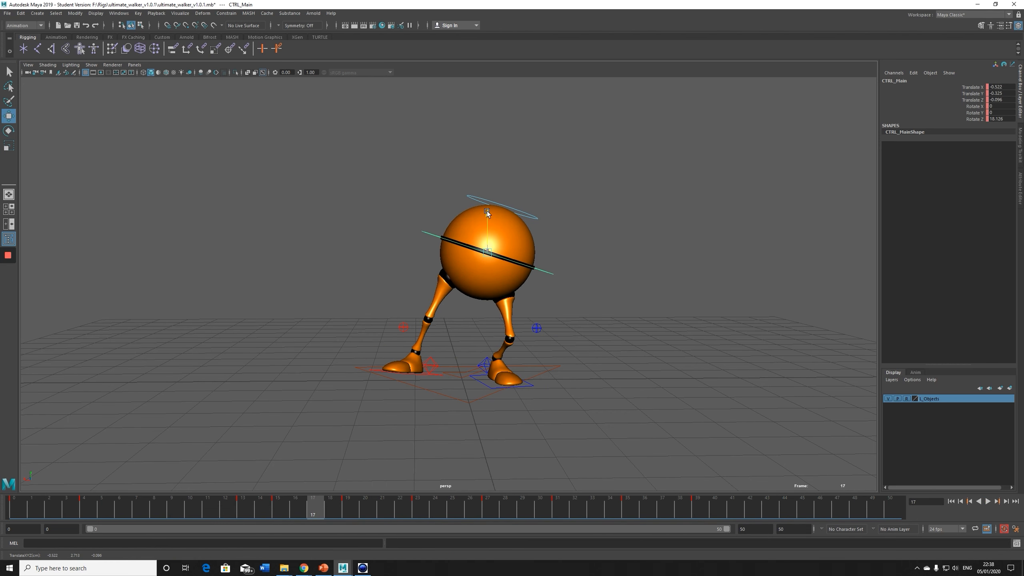
pyautogui.moveTo(310, 508); pyautogui.dragTo(343, 522)
pyautogui.moveTo(473, 210); pyautogui.dragTo(471, 213)
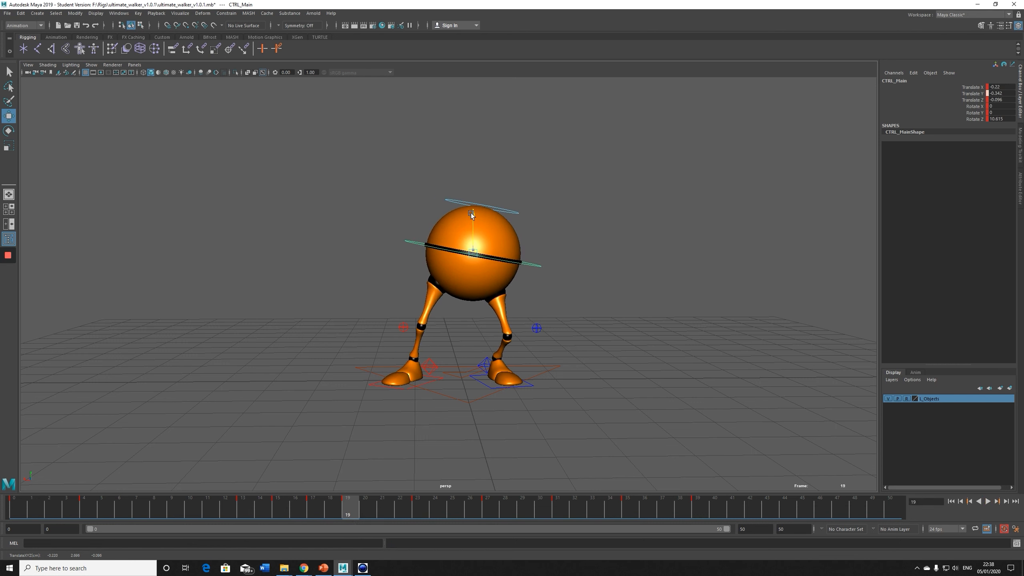
pyautogui.hotkey('alt', 'v')
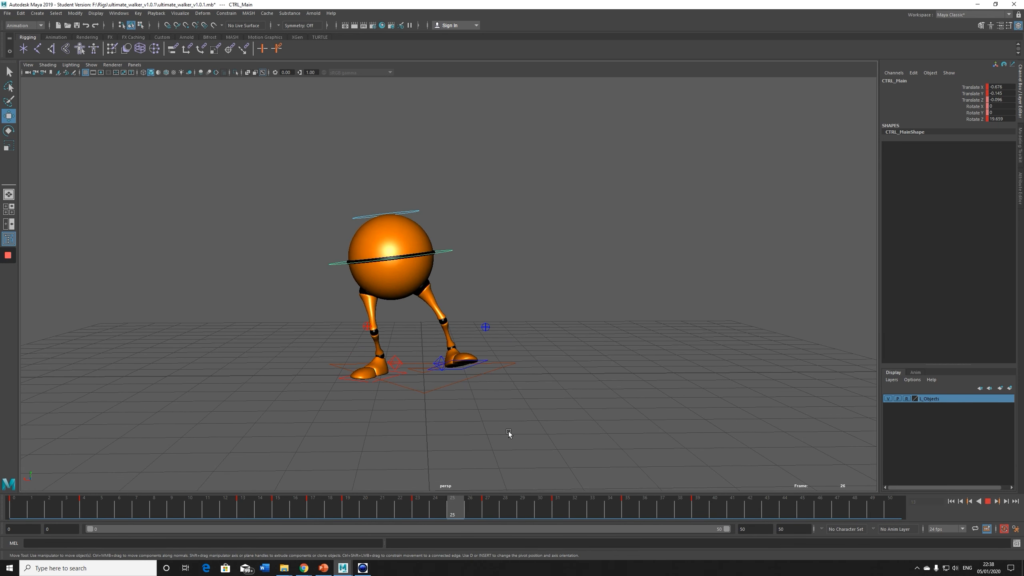
pyautogui.press('Escape')
# Delete the main body control's key at frame 17 and review the landing motion up to frame 19.
pyautogui.click(310, 509)
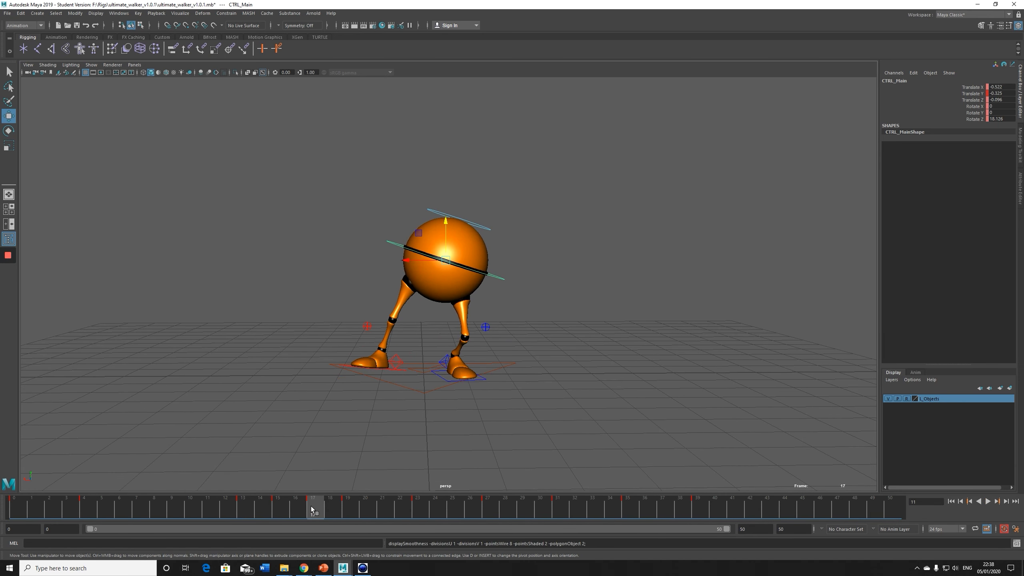
pyautogui.rightClick(310, 510)
pyautogui.click(346, 398)
pyautogui.moveTo(247, 511); pyautogui.dragTo(190, 508)
pyautogui.hotkey('alt', 'v')
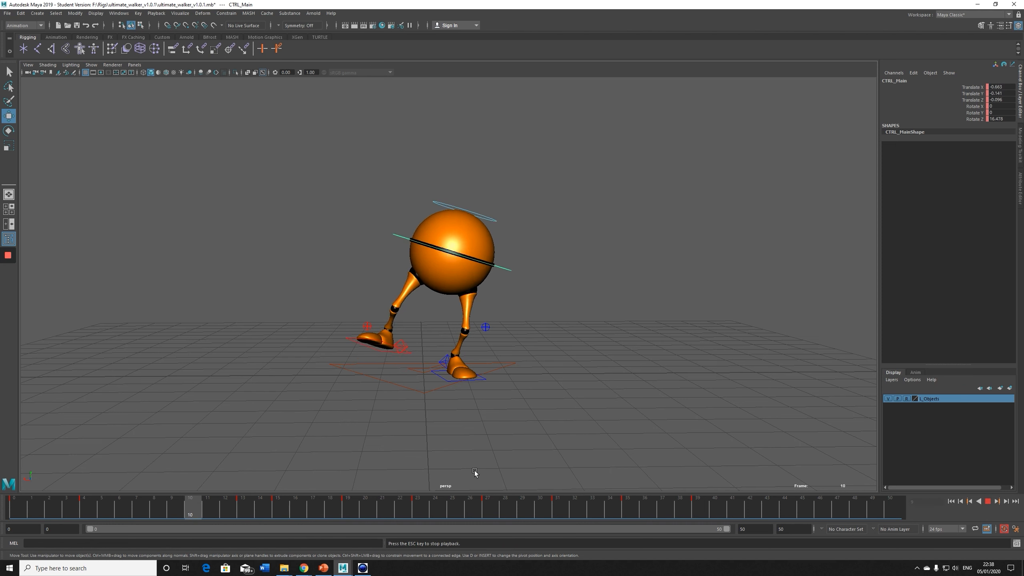
pyautogui.click(248, 511)
pyautogui.hotkey('alt', 'v')
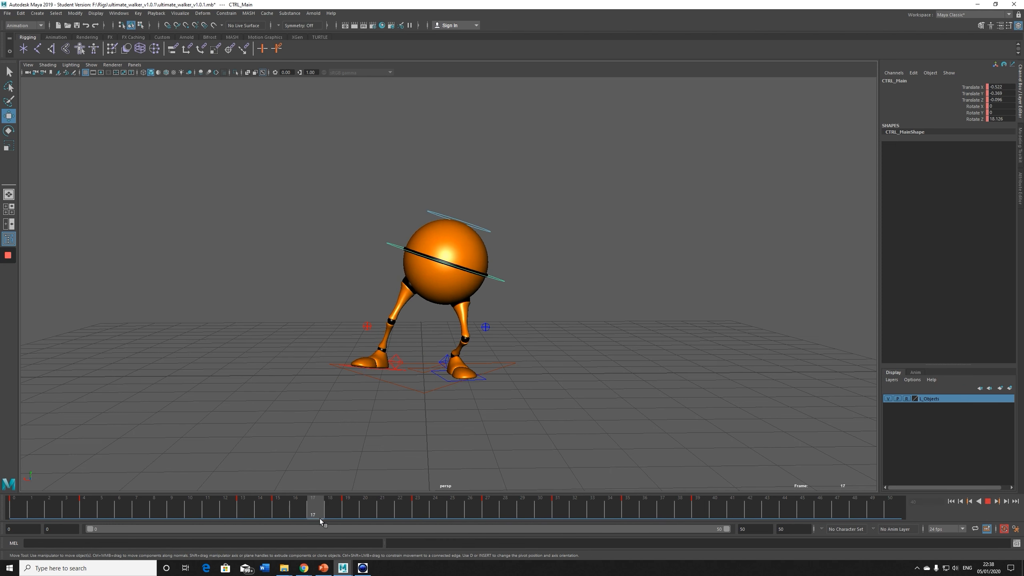
pyautogui.moveTo(349, 521)
pyautogui.mouseDown()
pyautogui.moveTo(386, 525)
pyautogui.moveTo(358, 526)
pyautogui.mouseUp()
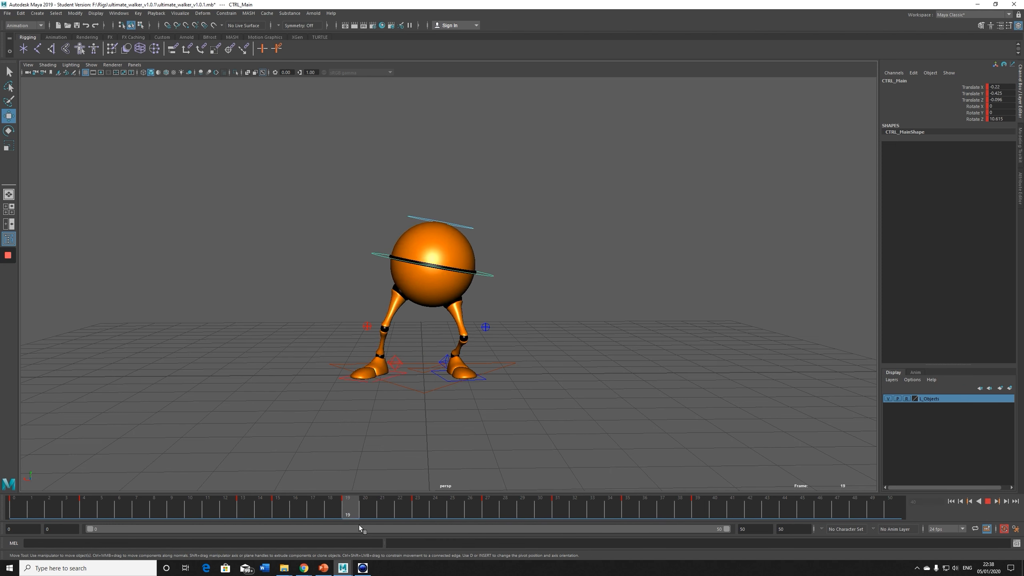
# Lower the main body control to Translate Y about -0.593 at frame 19 and play back the animation.
pyautogui.moveTo(283, 507); pyautogui.dragTo(348, 515)
pyautogui.moveTo(432, 225); pyautogui.dragTo(431, 231)
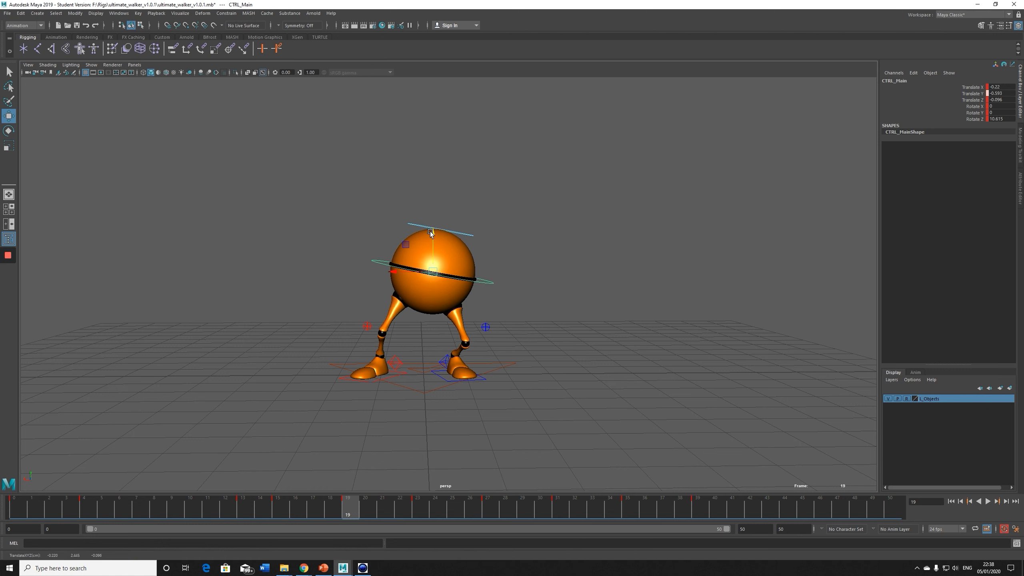
pyautogui.hotkey('alt', 'v')
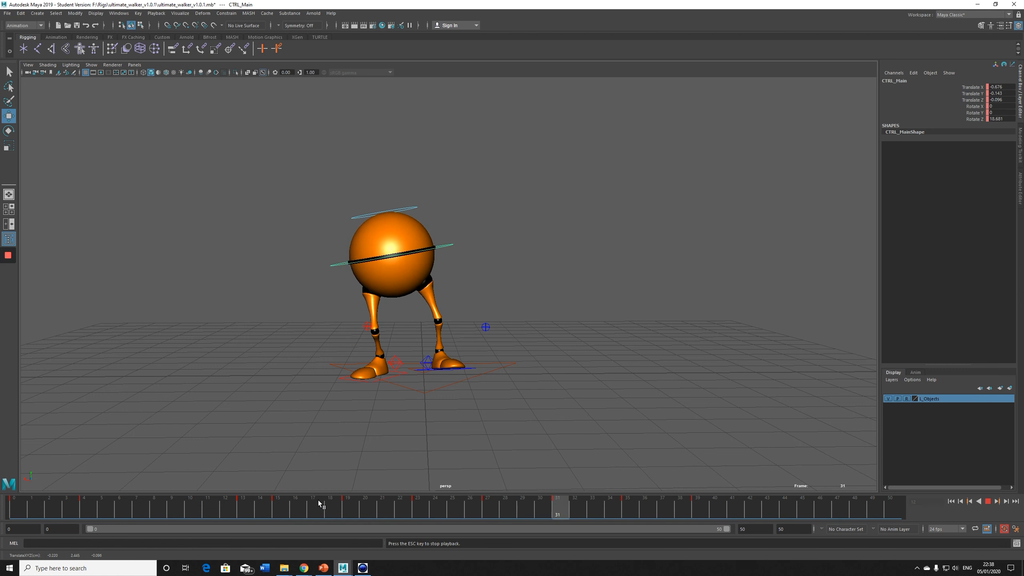
# Raise the main body control slightly and shift it sideways along X at frame 19, and play back the animation.
pyautogui.moveTo(302, 506); pyautogui.dragTo(348, 515)
pyautogui.moveTo(431, 239); pyautogui.dragTo(436, 229)
pyautogui.moveTo(406, 268); pyautogui.dragTo(402, 268)
pyautogui.moveTo(352, 503); pyautogui.dragTo(435, 503)
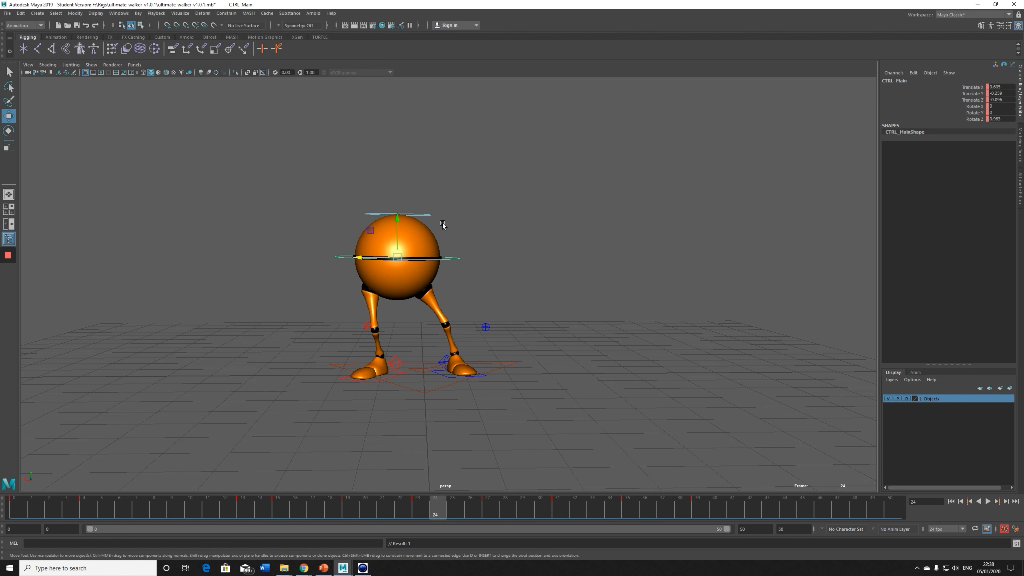
pyautogui.hotkey('alt', 'v')
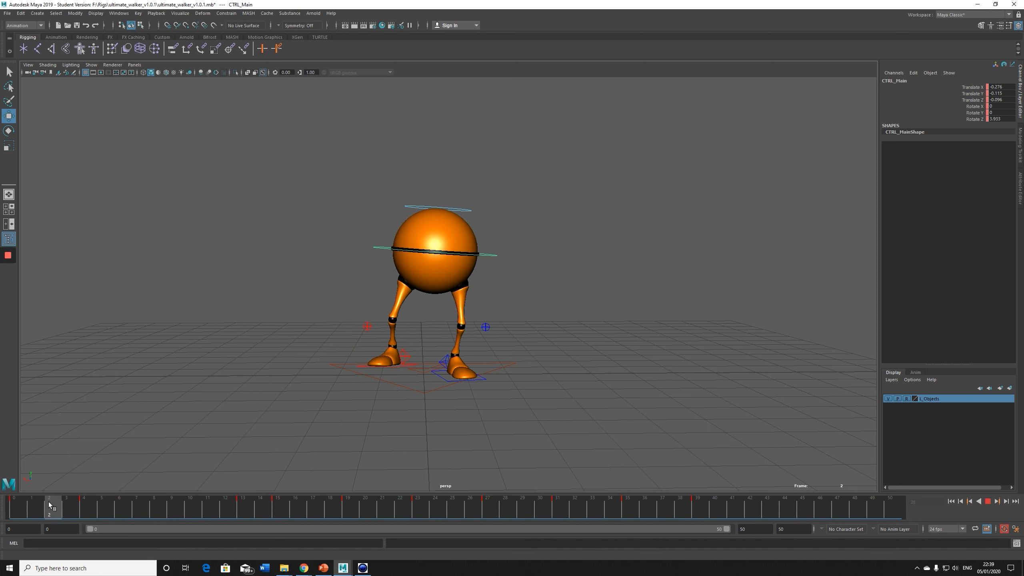
pyautogui.press('Escape')
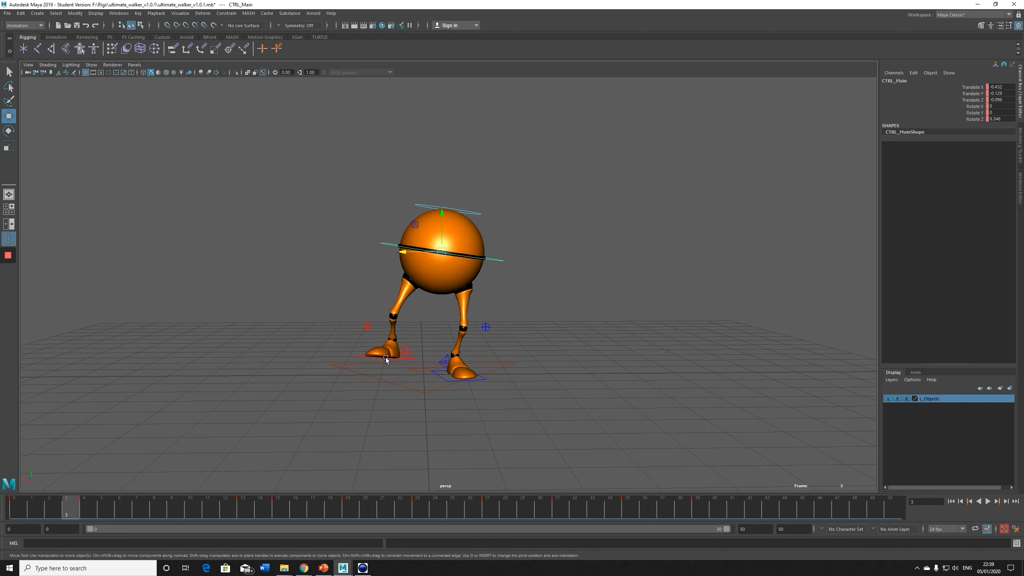
pyautogui.moveTo(15, 288)
pyautogui.click(8, 305)
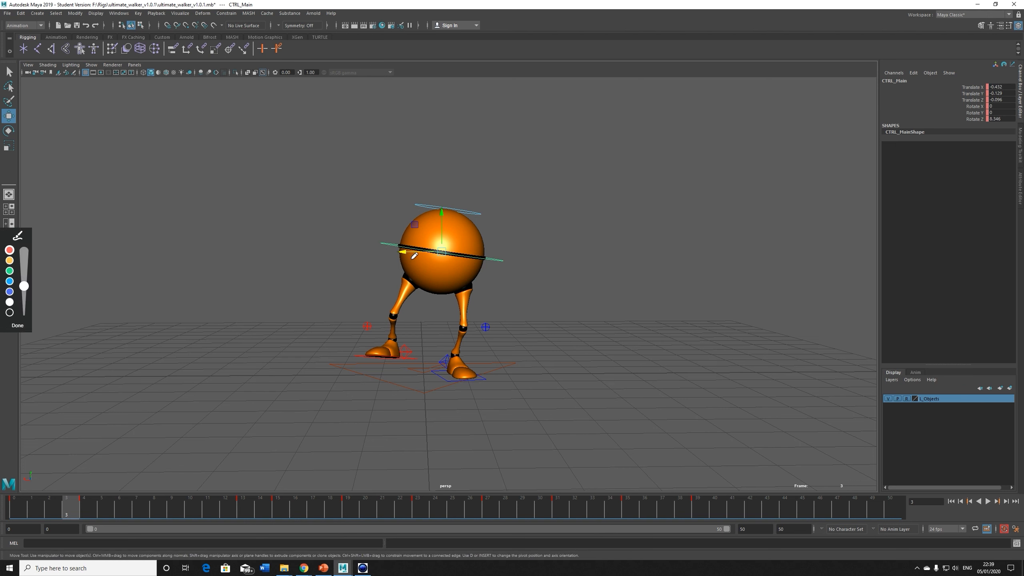
pyautogui.moveTo(450, 245)
pyautogui.mouseDown()
pyautogui.moveTo(426, 256)
pyautogui.moveTo(421, 240)
pyautogui.mouseUp()
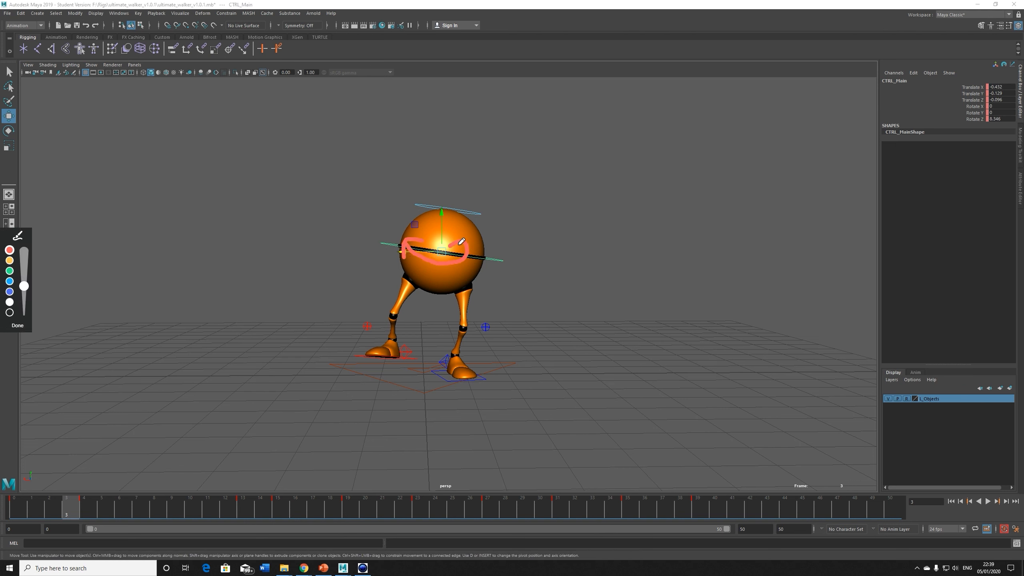
pyautogui.click(16, 326)
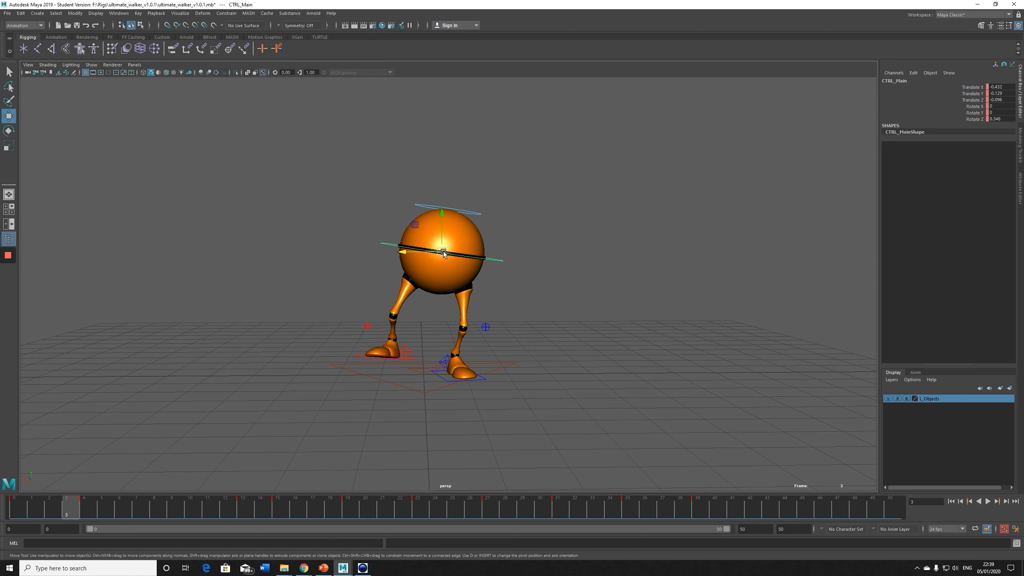
pyautogui.moveTo(6, 274)
pyautogui.click(9, 306)
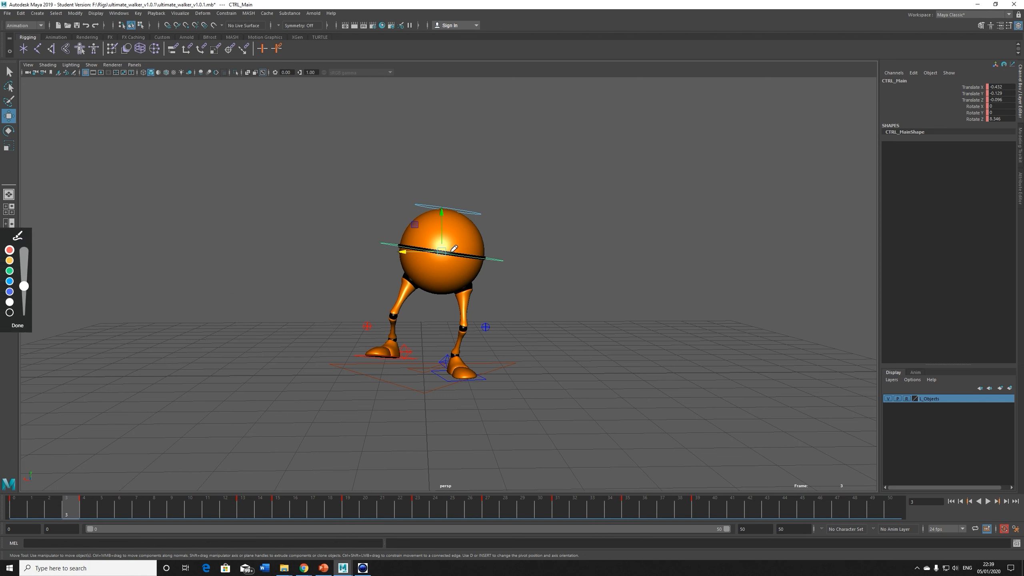
pyautogui.click(441, 252)
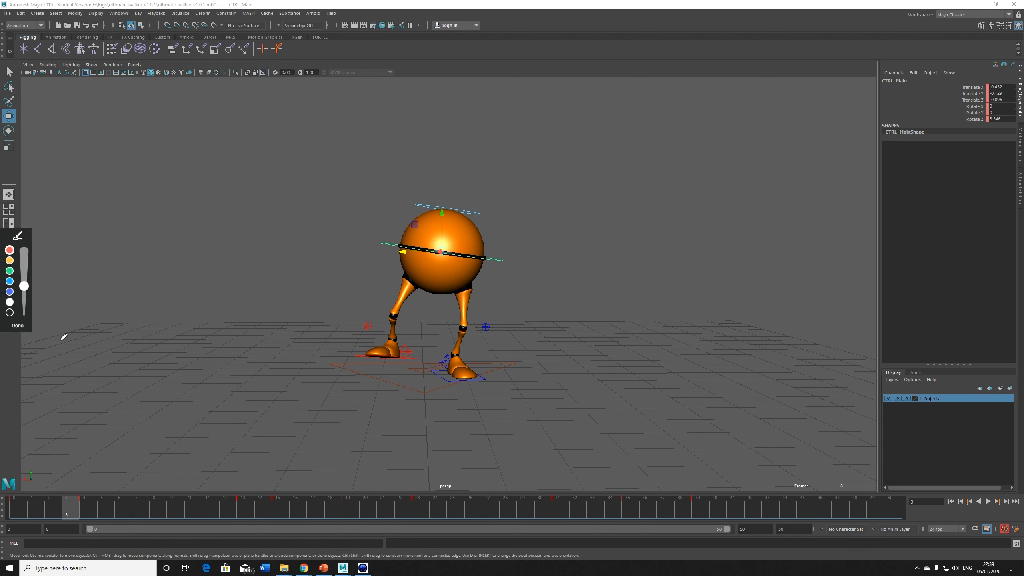
pyautogui.click(18, 326)
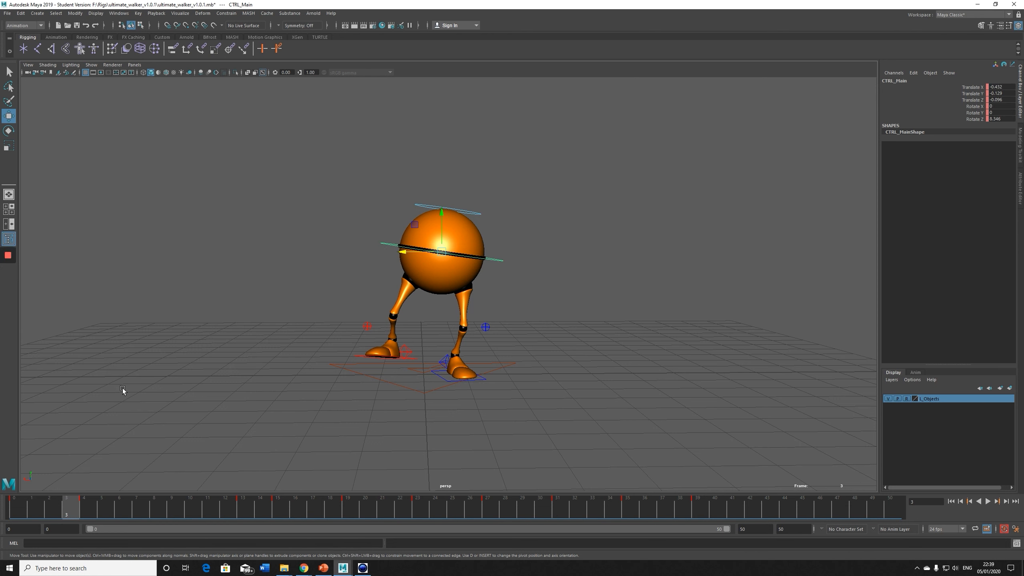
# Step through the main body control's keys from frame 23 to frame 35 and play back the animation.
pyautogui.hotkey('alt', 'v')
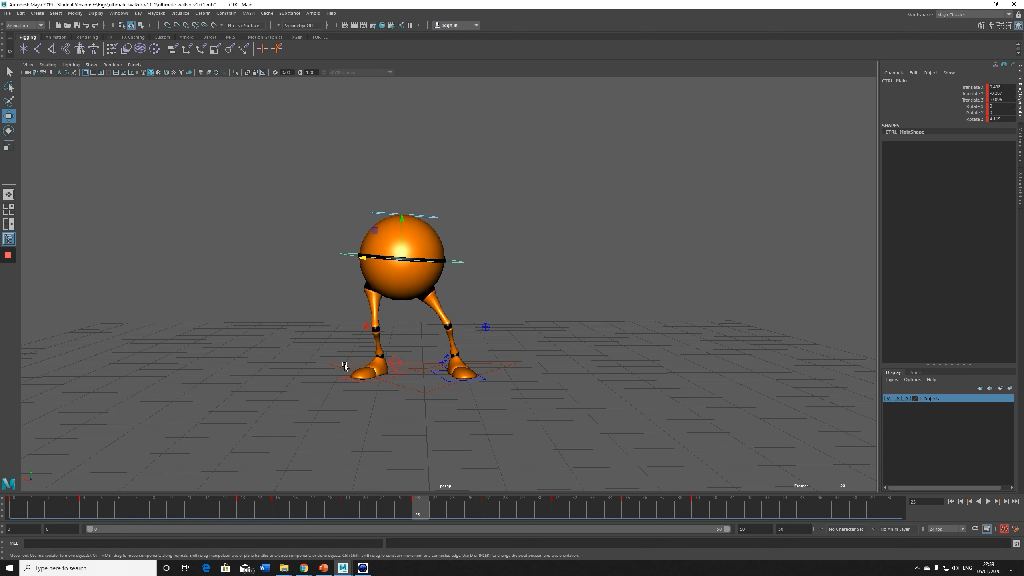
pyautogui.press('.')
pyautogui.press('.')
pyautogui.press('.')
pyautogui.press('.')
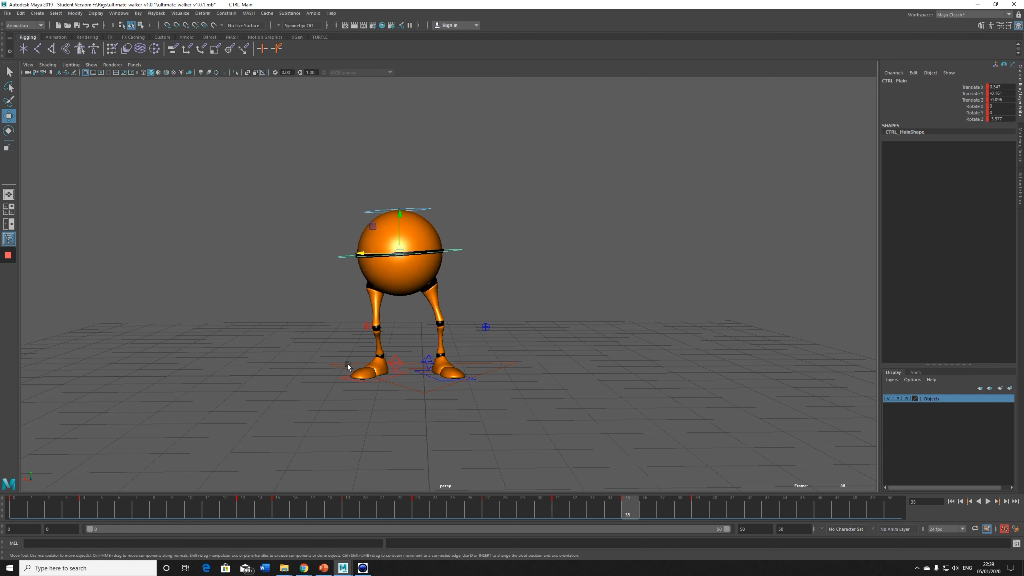
pyautogui.moveTo(687, 500); pyautogui.dragTo(648, 502)
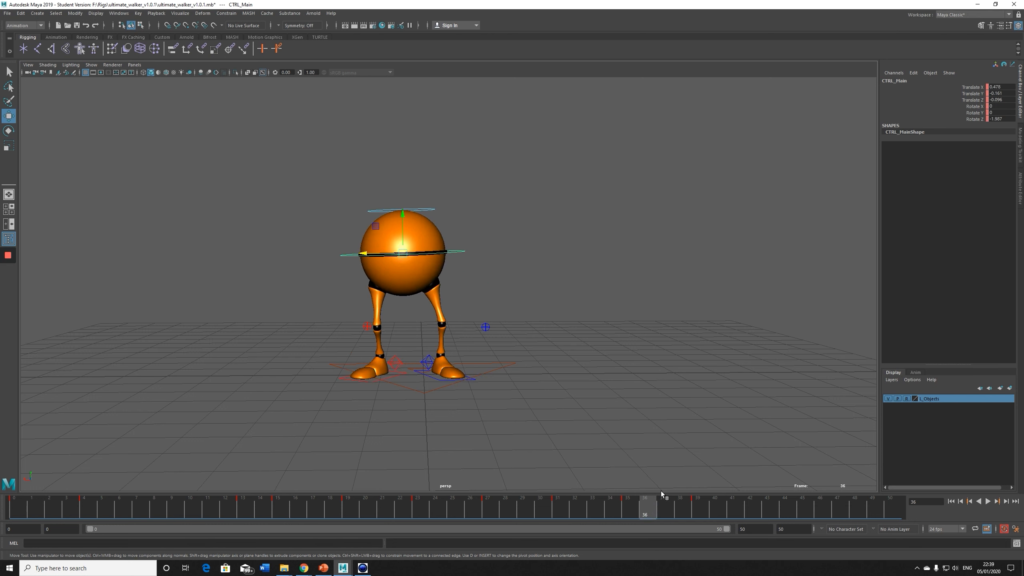
pyautogui.hotkey('alt', 'v')
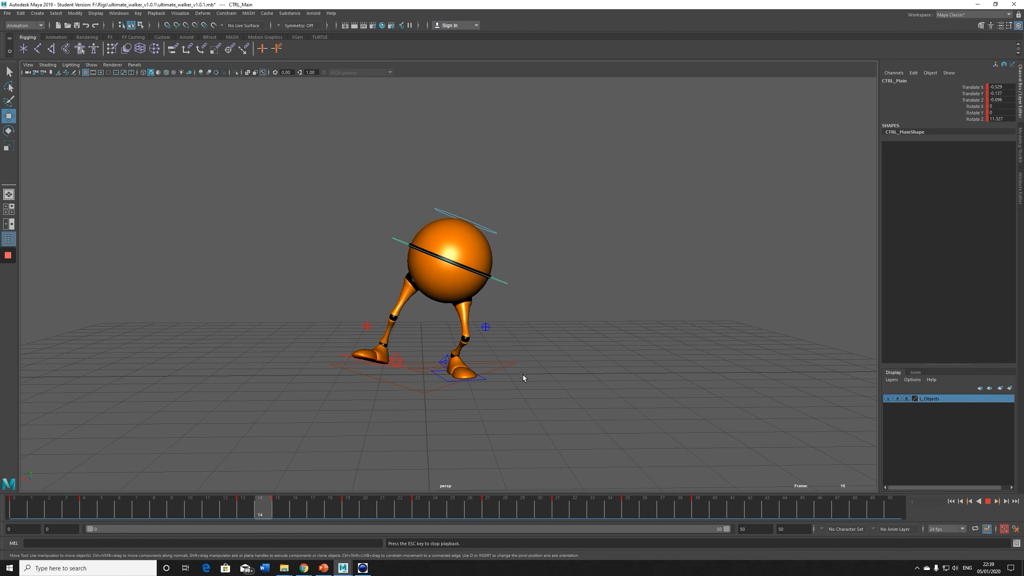